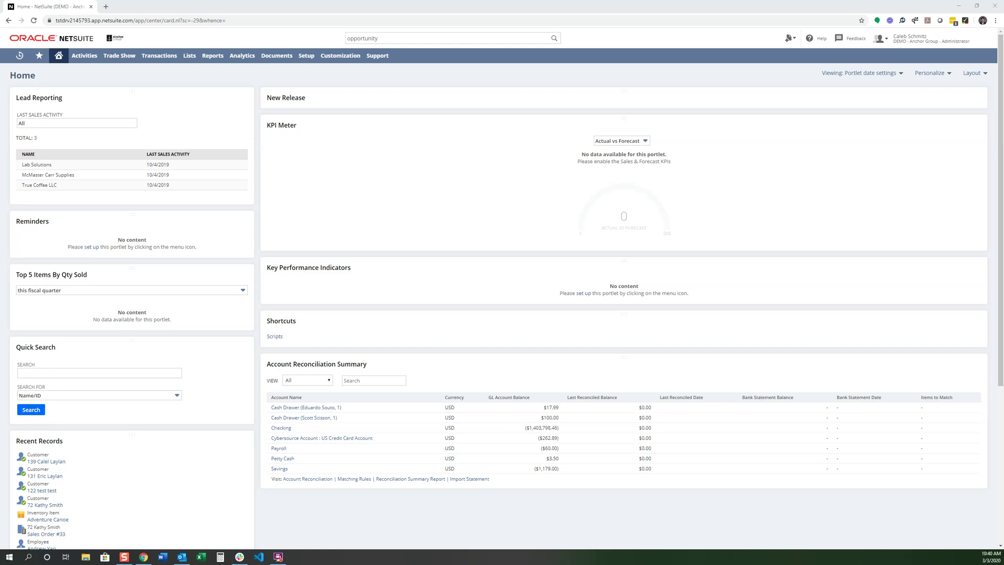
# Step: Open Setup > Users/Roles > Manage Roles in a background tab, keeping the dashboard
pyautogui.click(308, 56)
pyautogui.moveTo(340, 206)
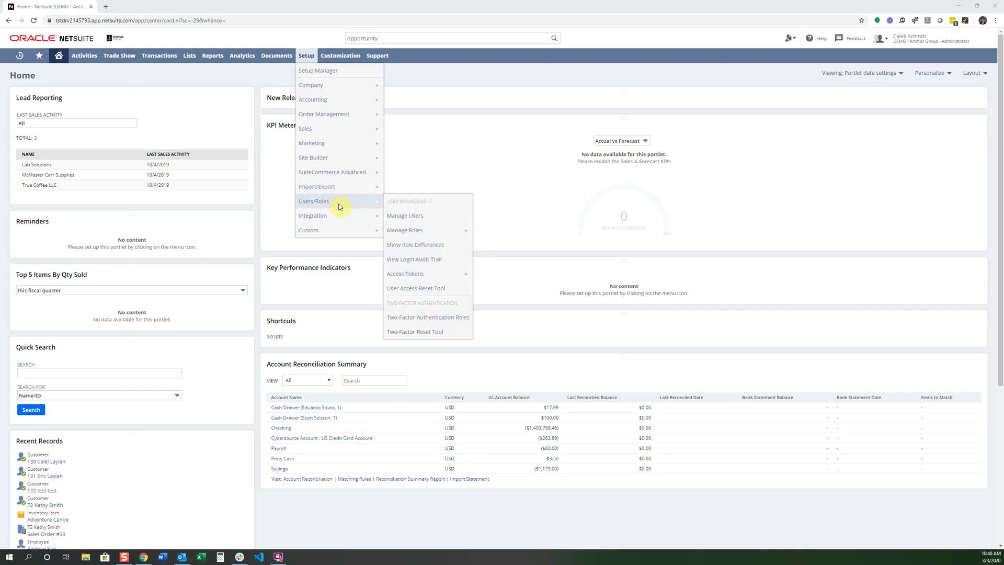
pyautogui.middleClick(421, 229)
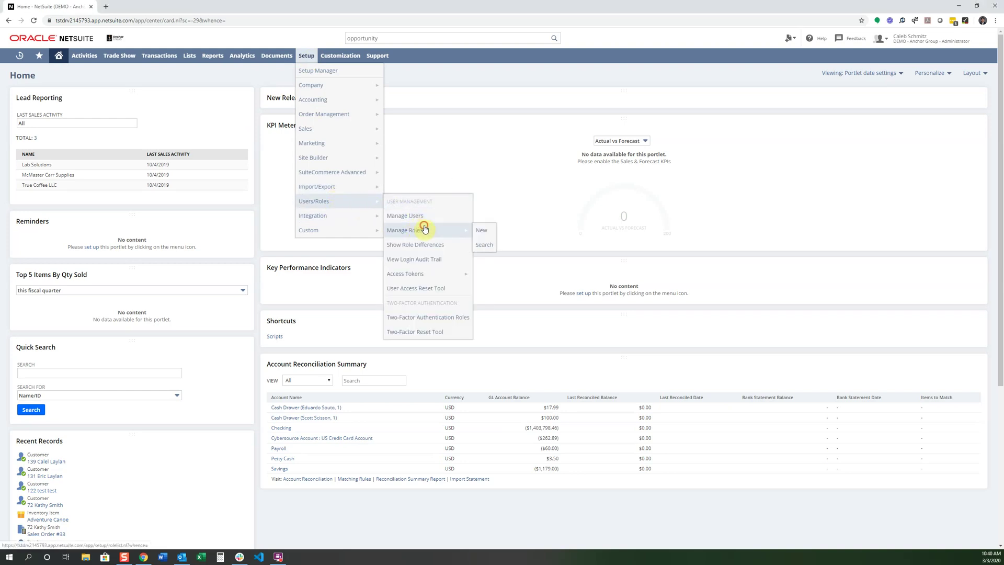
# Step: Switch to the Manage Roles tab and scroll through the 47 listed roles
pyautogui.click(140, 7)
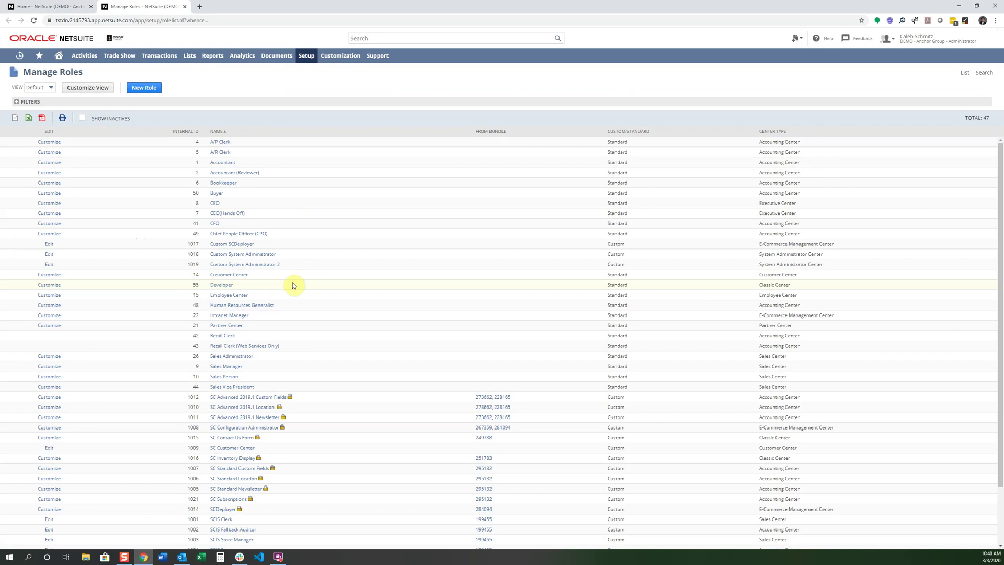
pyautogui.scroll(-2, 274, 274)
pyautogui.scroll(2, 272, 220)
pyautogui.scroll(-2, 292, 302)
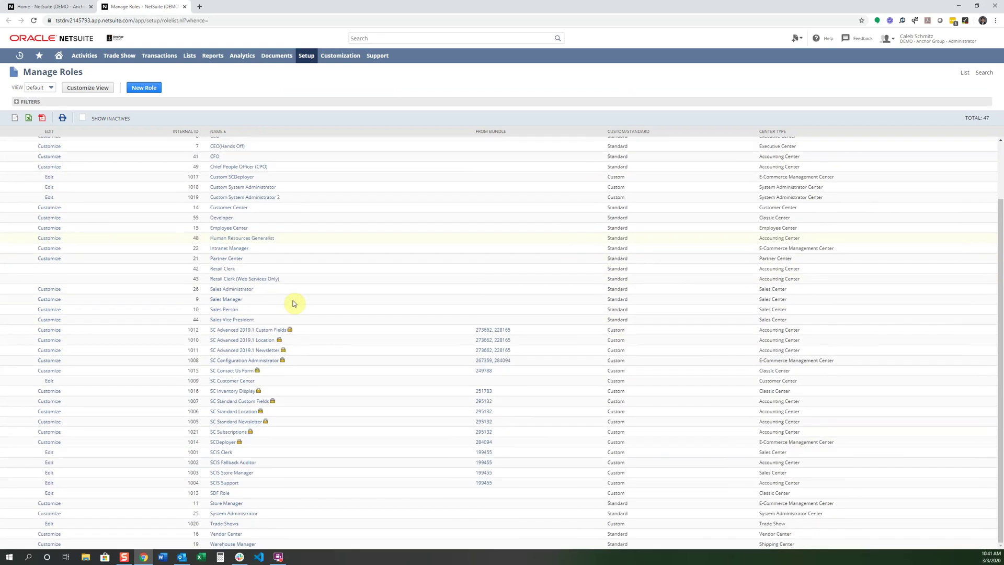
pyautogui.scroll(2, 293, 303)
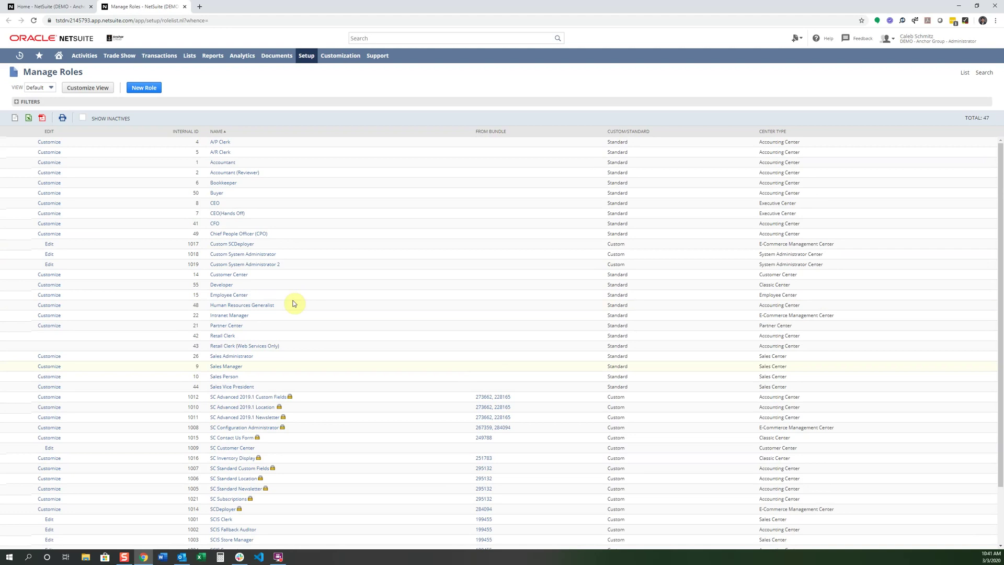
pyautogui.moveTo(189, 55)
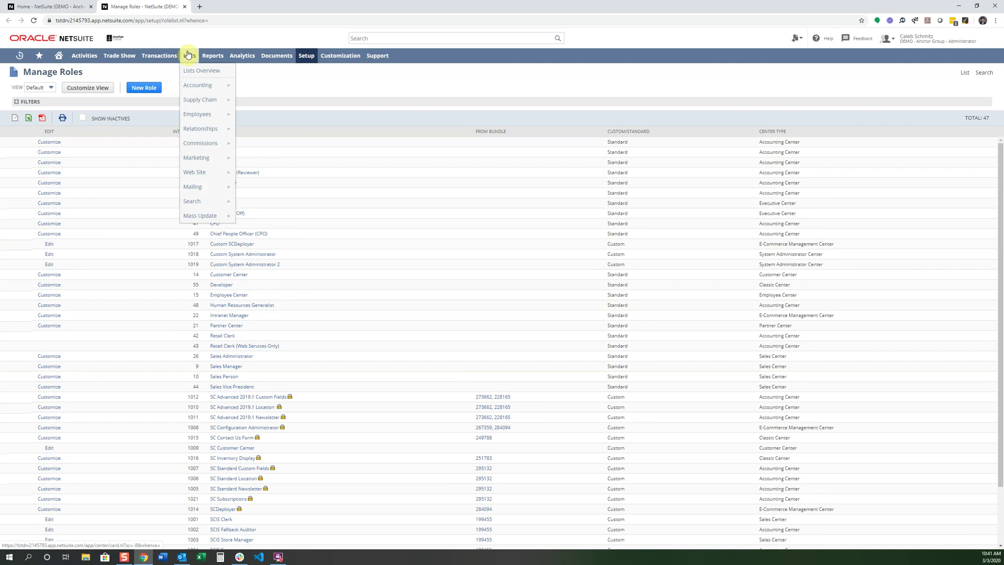
pyautogui.moveTo(201, 86)
pyautogui.moveTo(274, 131)
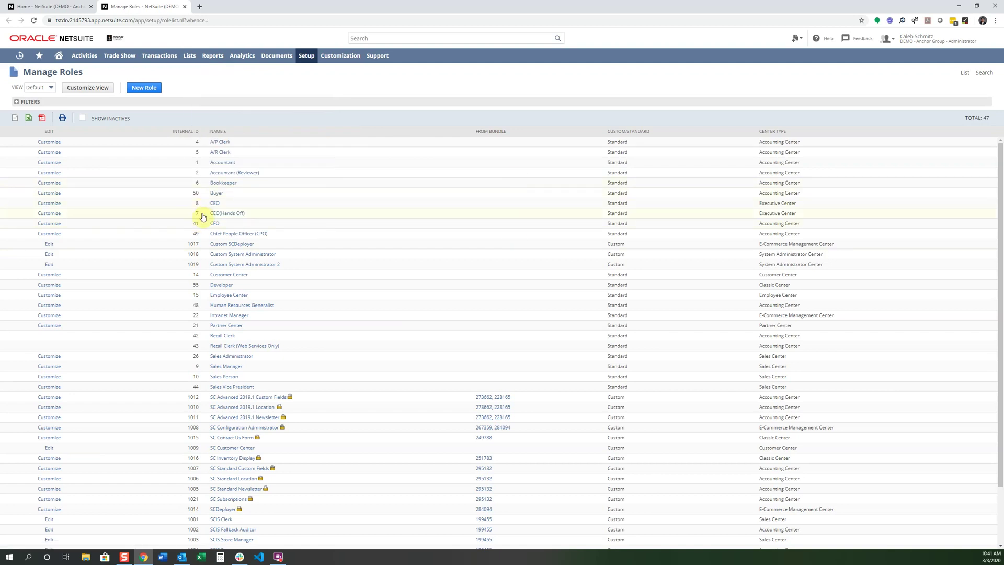
# Step: Open the Accountant role record and scroll through its Transactions permission levels
pyautogui.click(225, 164)
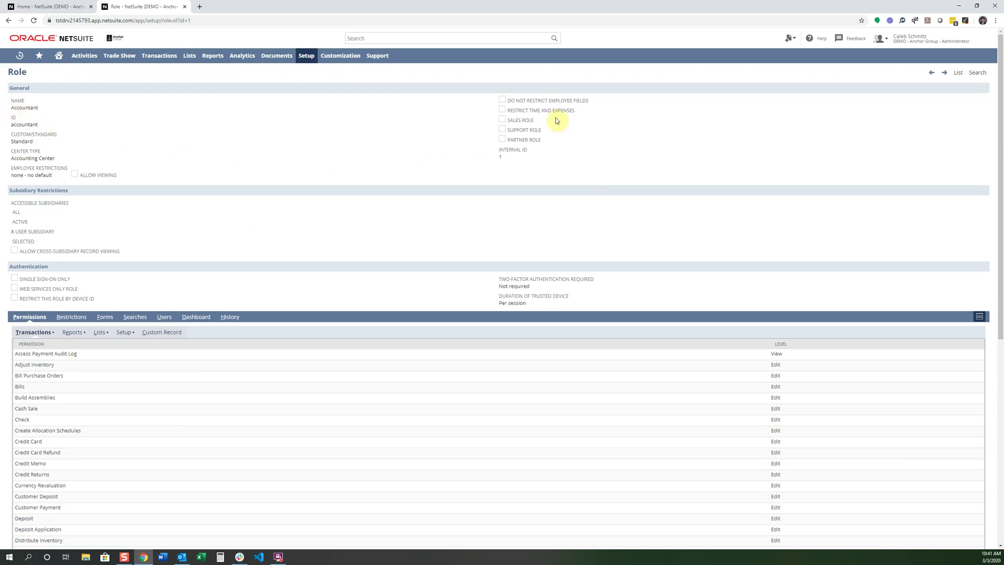
pyautogui.scroll(-3, 165, 261)
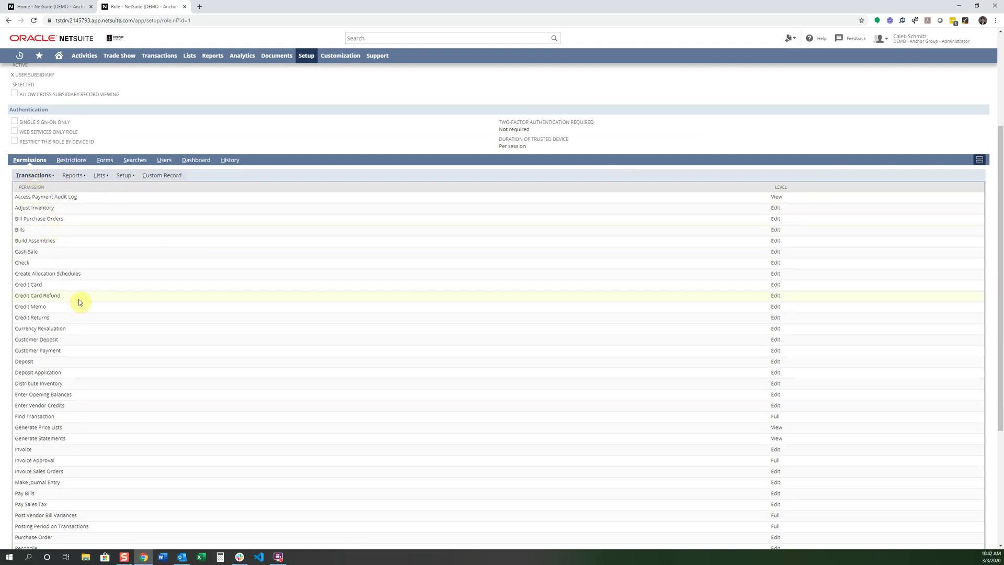
pyautogui.scroll(-2, 81, 300)
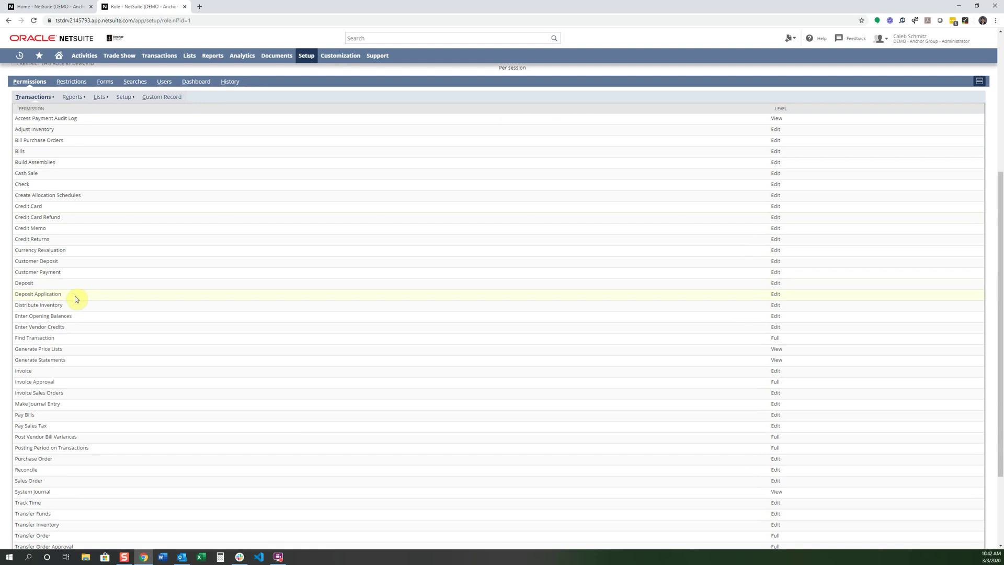
pyautogui.scroll(-1, 76, 299)
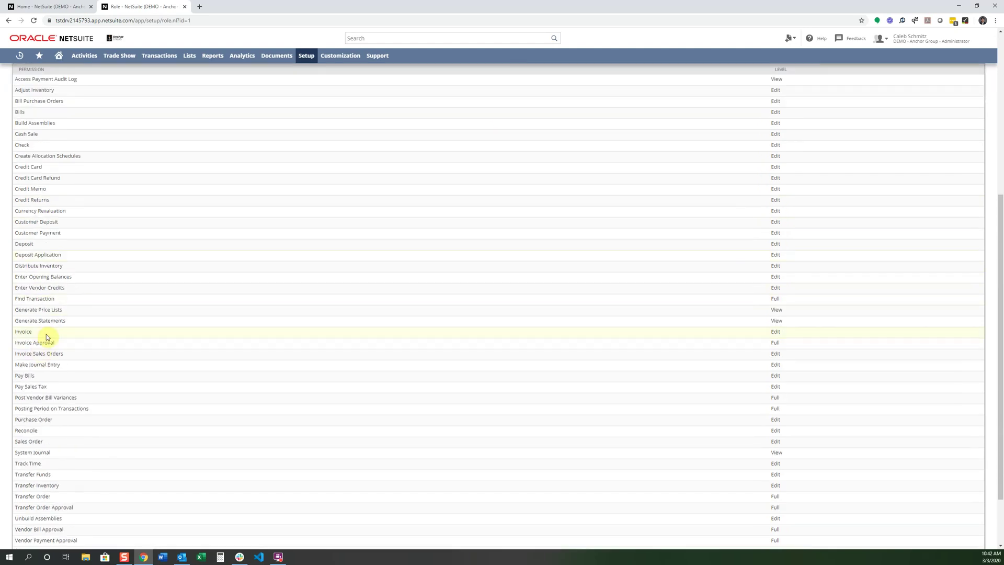
pyautogui.scroll(-2, 56, 336)
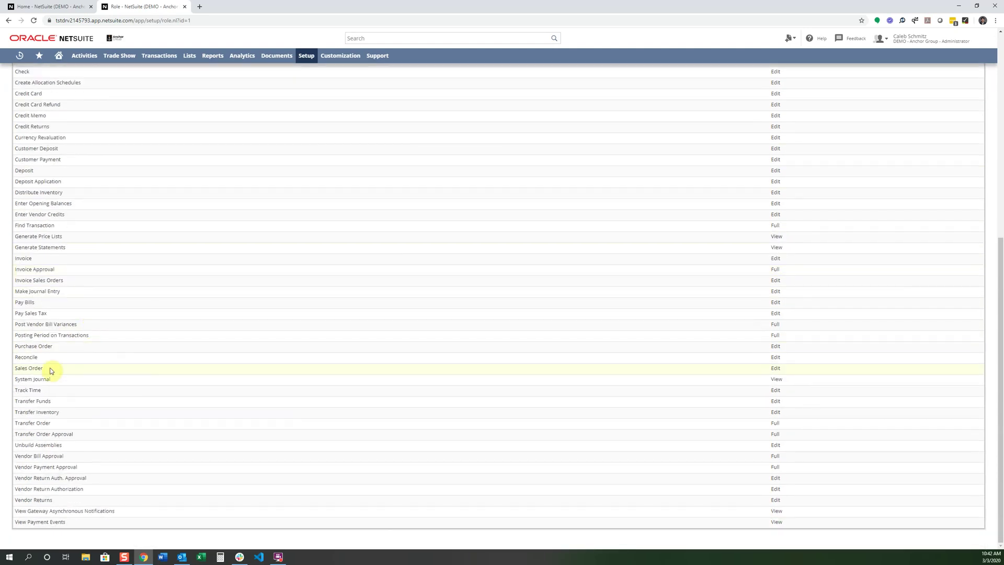
pyautogui.scroll(6, 51, 370)
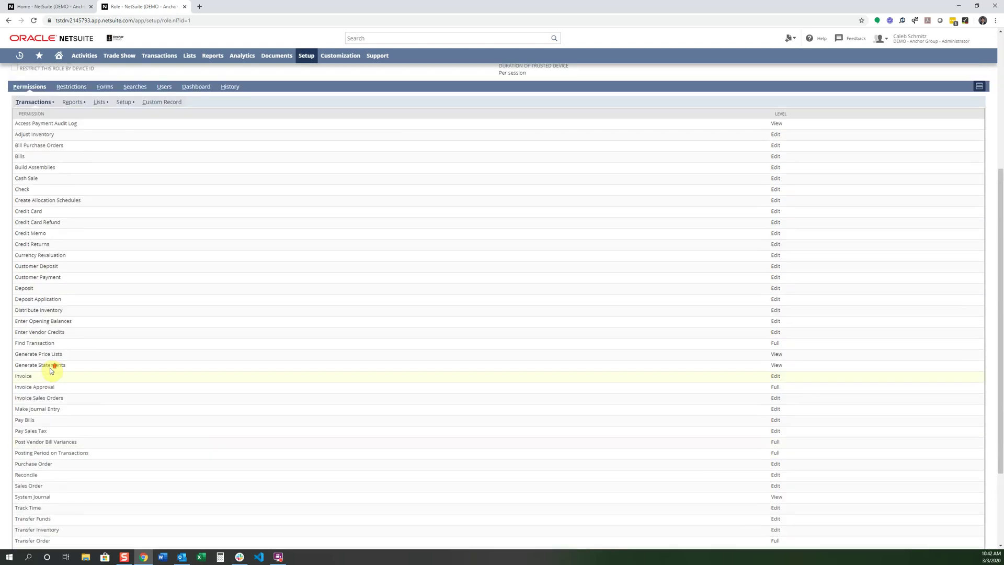
# Step: Review the Accountant role's Reports, Lists and Setup permissions, noting Items at Edit
pyautogui.click(82, 221)
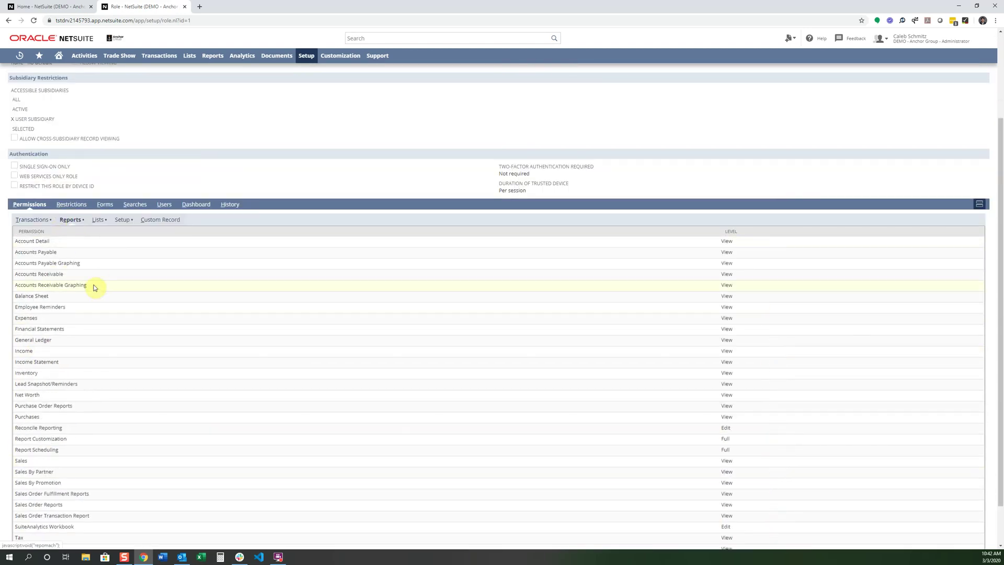
pyautogui.scroll(-1, 95, 287)
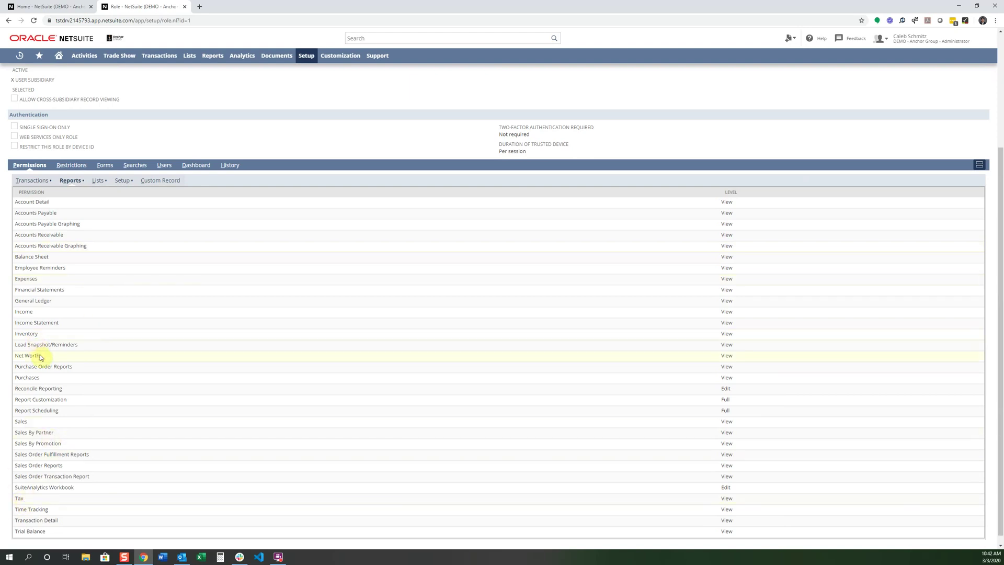
pyautogui.click(102, 181)
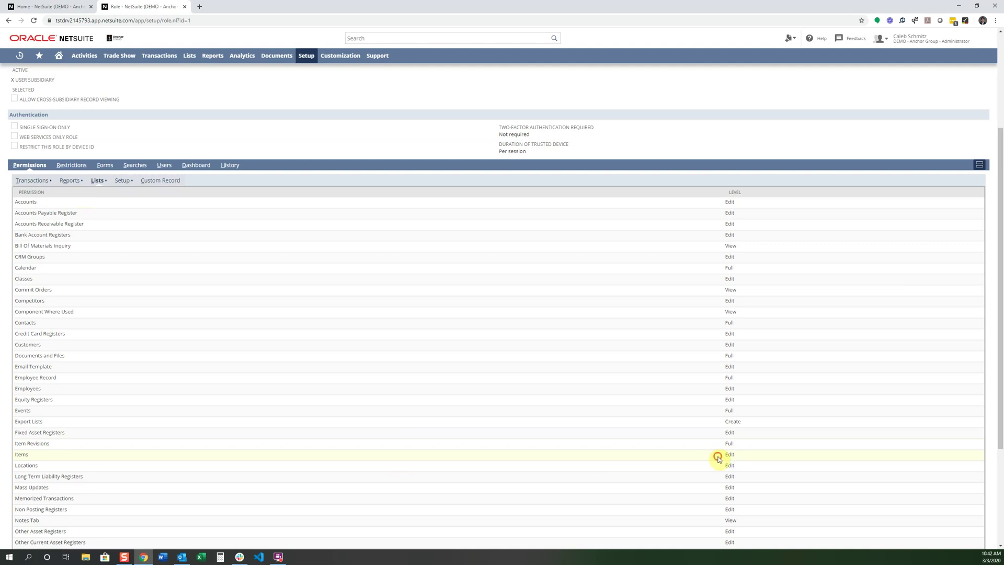
pyautogui.moveTo(723, 455); pyautogui.dragTo(737, 457)
pyautogui.click(122, 182)
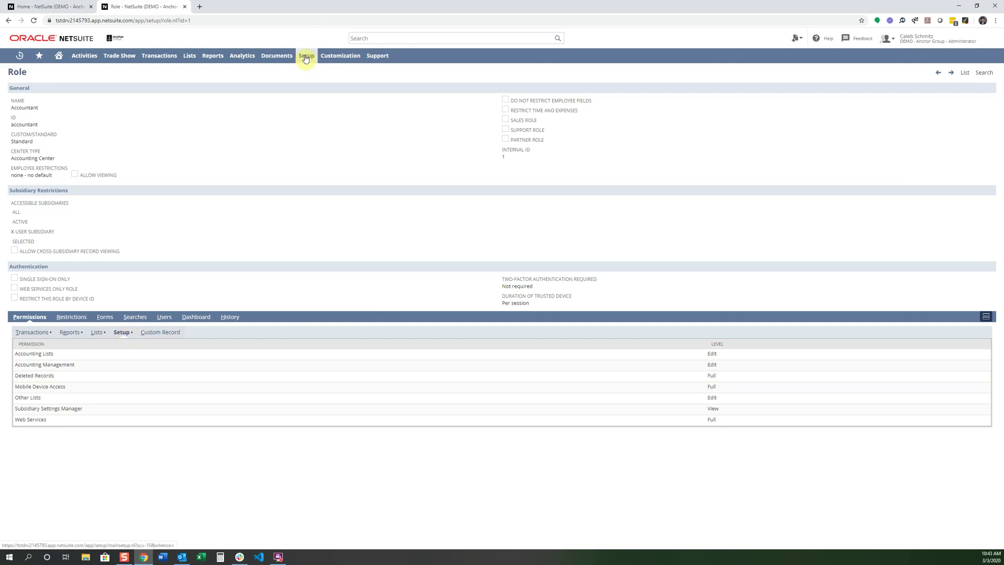
# Step: Check the Accountant role's empty Custom Record permissions, then go back to Manage Roles
pyautogui.moveTo(306, 56)
pyautogui.moveTo(338, 103)
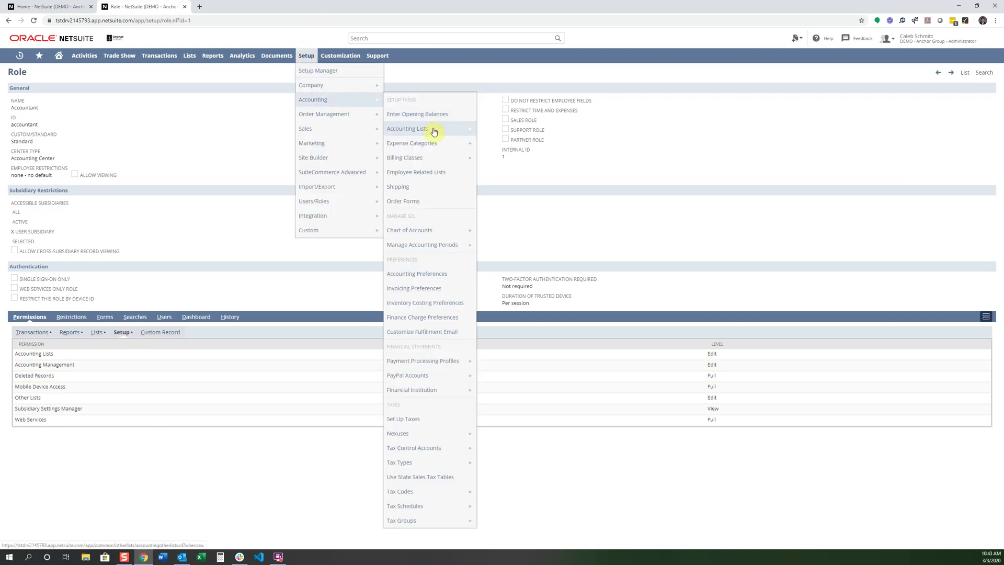
pyautogui.moveTo(434, 132)
pyautogui.click(162, 333)
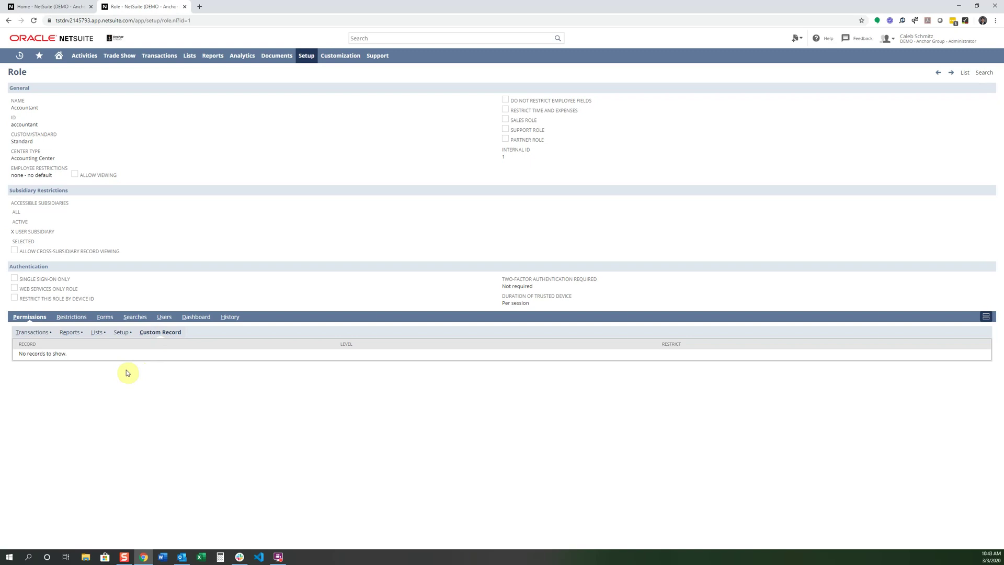
pyautogui.hotkey('alt', 'Left')
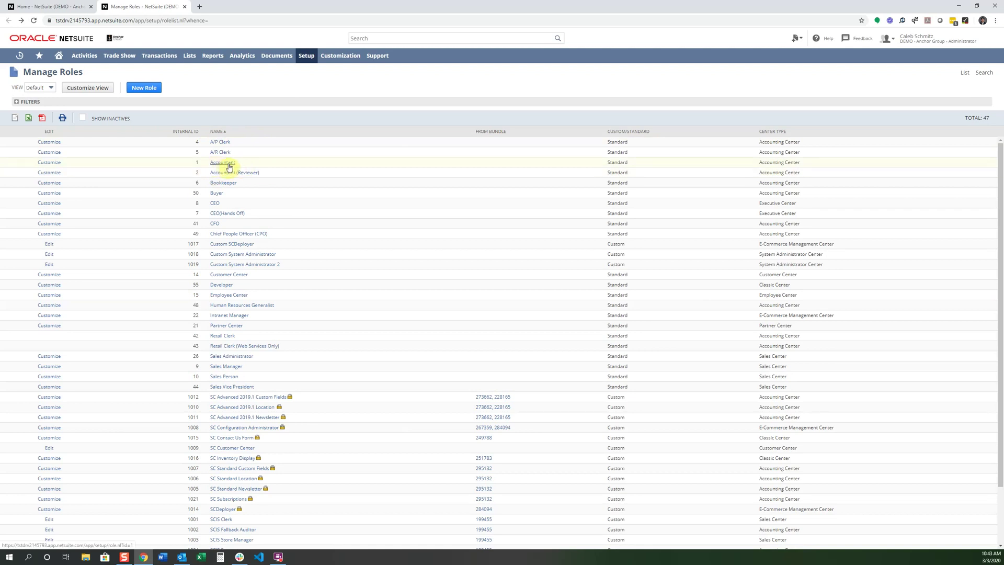
# Step: Customize a copy of the Accountant role named 'New Accountant Role'
pyautogui.click(54, 164)
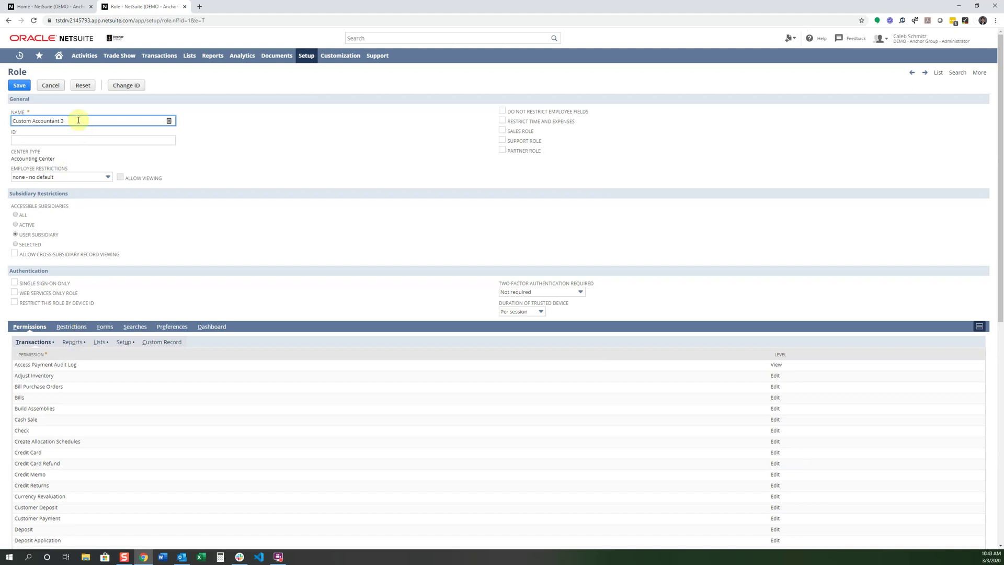
pyautogui.moveTo(77, 120); pyautogui.dragTo(2, 125)
pyautogui.write('New ')
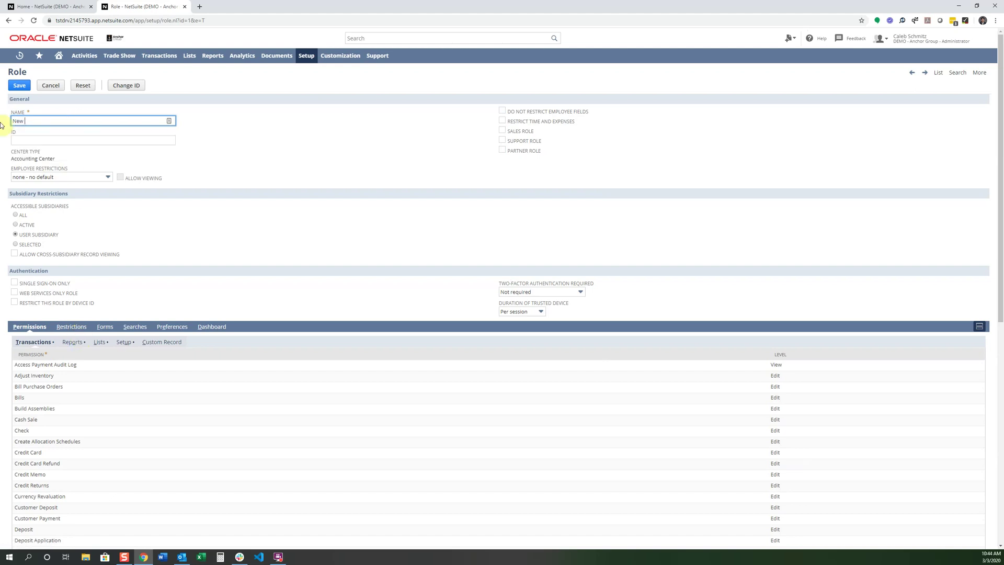
pyautogui.write('Accountant Role')
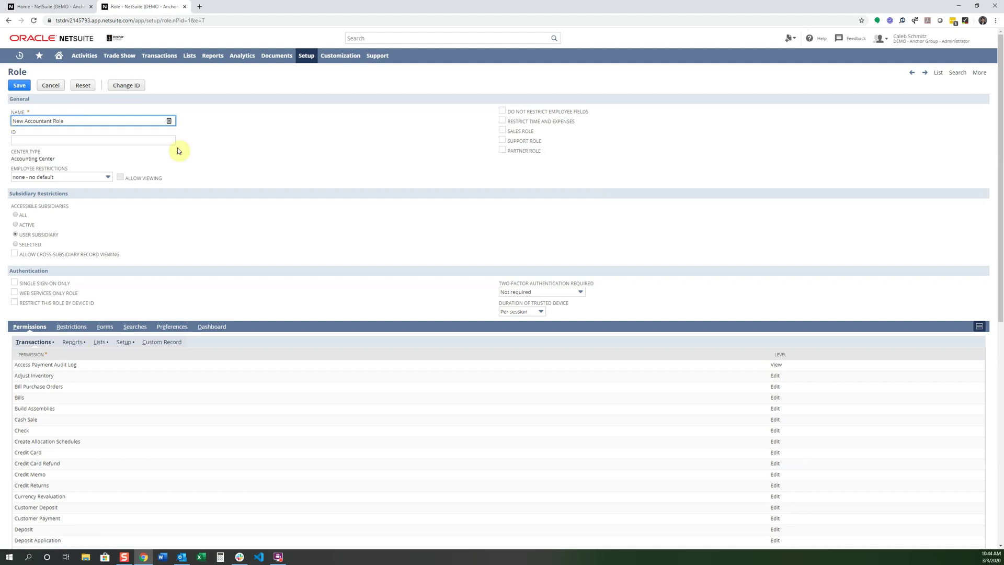
pyautogui.click(370, 138)
# Step: Remove the Invoice and Invoice Approval permissions from the new role
pyautogui.scroll(-4, 306, 187)
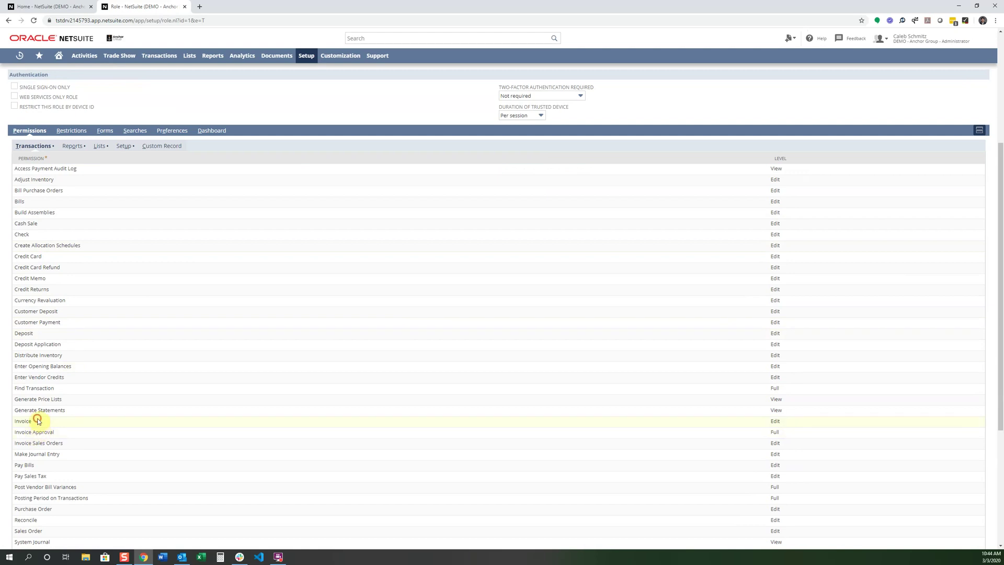
pyautogui.click(32, 421)
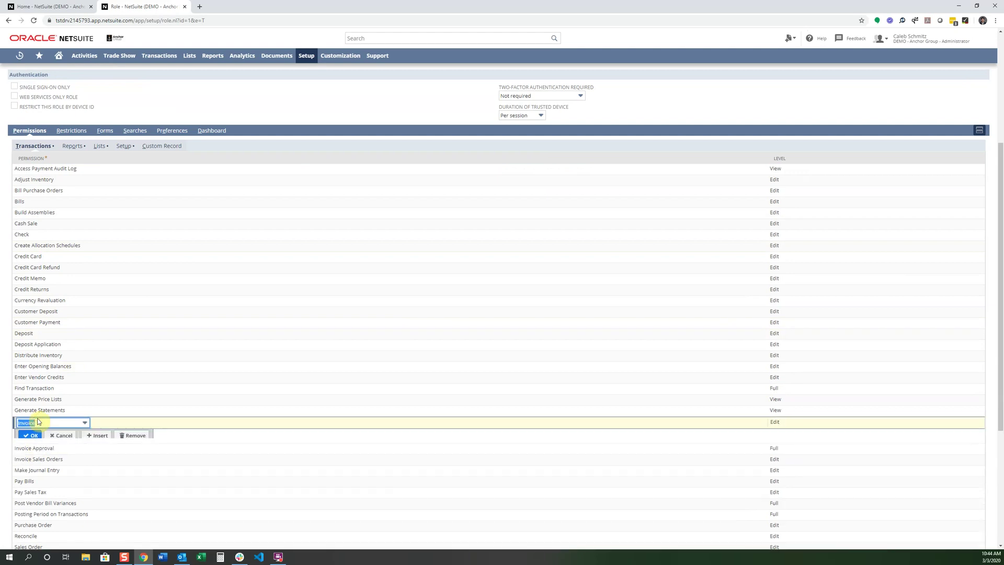
pyautogui.click(135, 436)
pyautogui.click(135, 436)
pyautogui.scroll(-1, 133, 442)
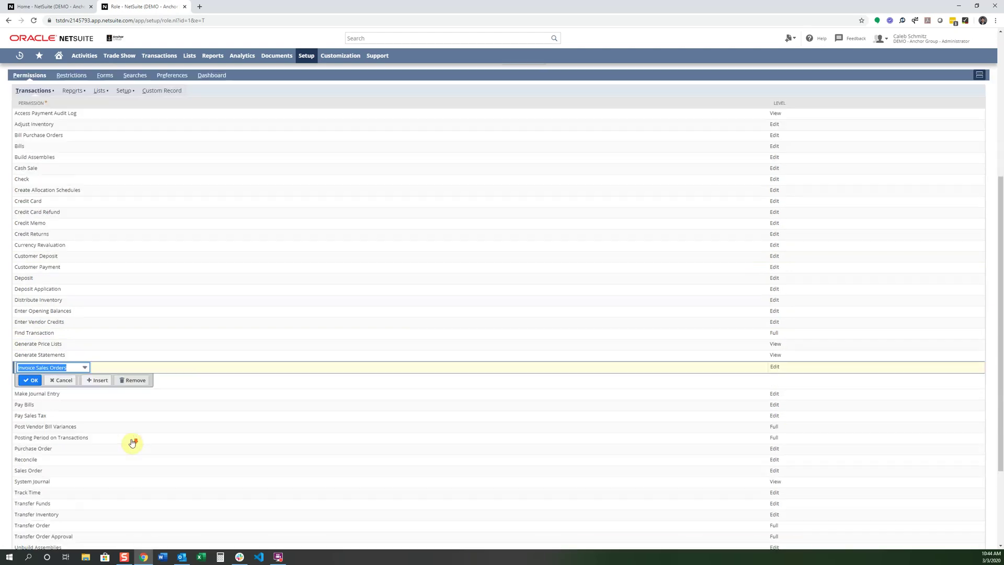
pyautogui.scroll(-3, 121, 437)
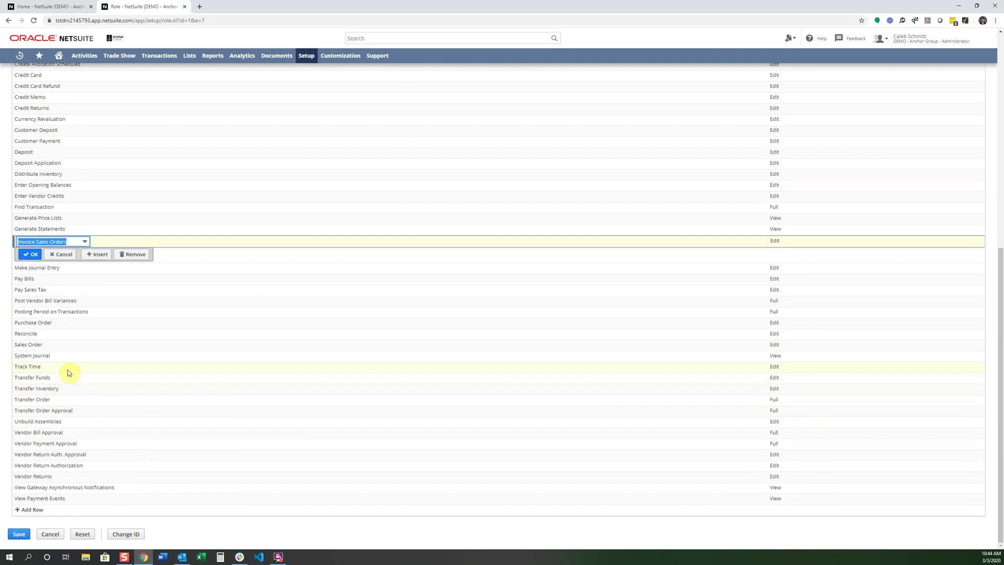
# Step: Raise the Sales Order permission to Full and save the role
pyautogui.click(48, 344)
pyautogui.click(777, 330)
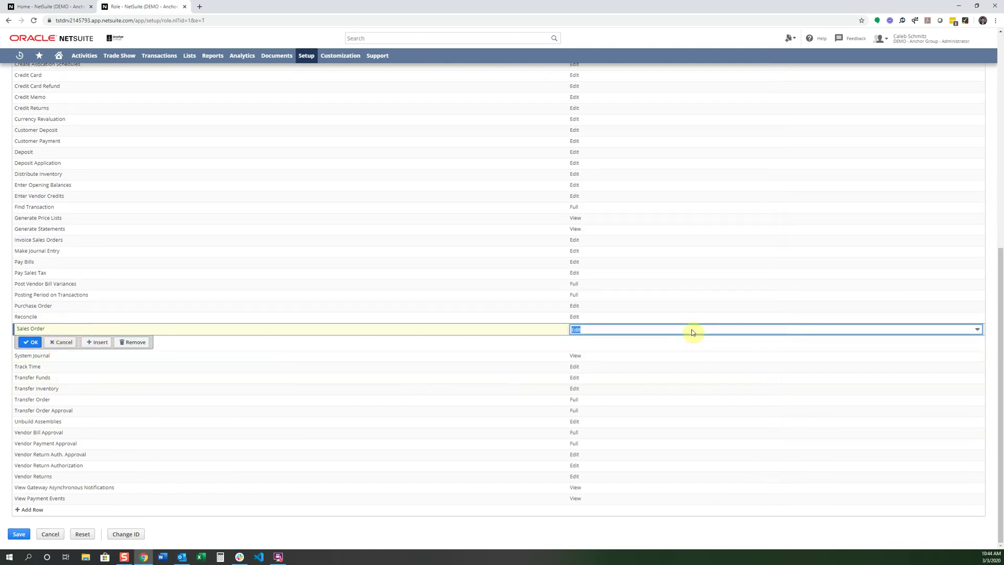
pyautogui.click(689, 331)
pyautogui.click(623, 373)
pyautogui.click(25, 342)
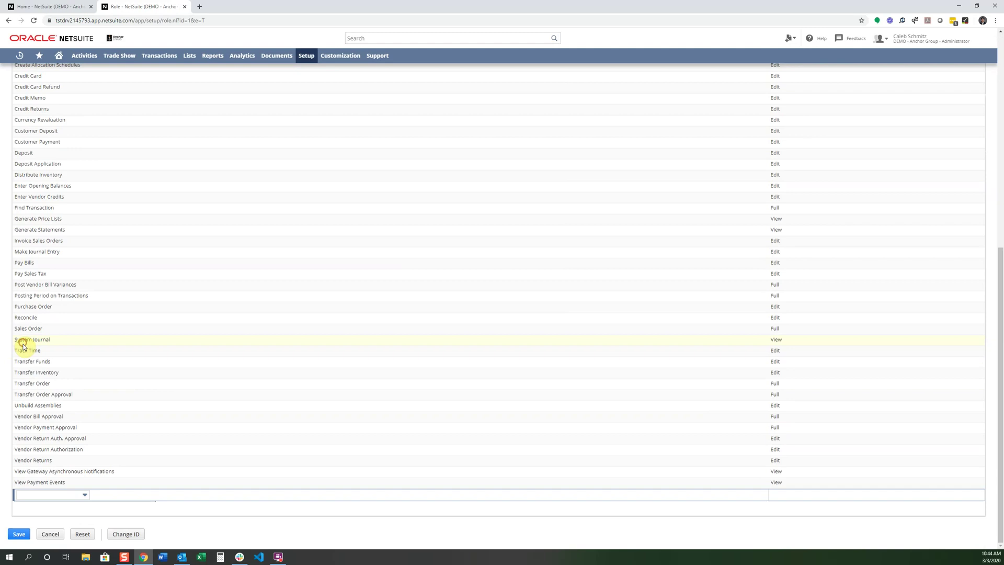
pyautogui.click(18, 536)
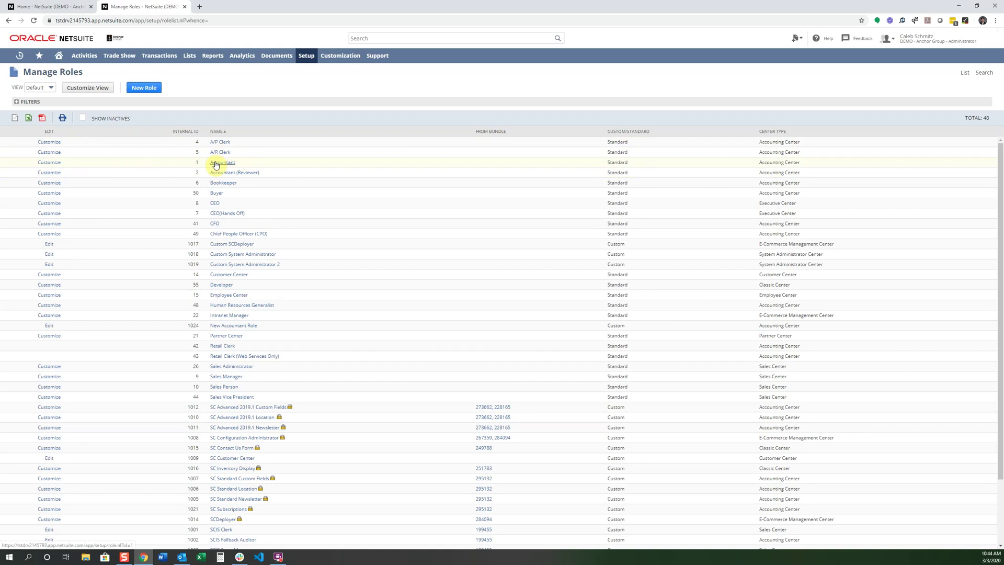
# Step: Find 'new ac' on Manage Roles to locate New Accountant Role beside Accountant
pyautogui.hotkey('ctrl', 'f')
pyautogui.write('bew')
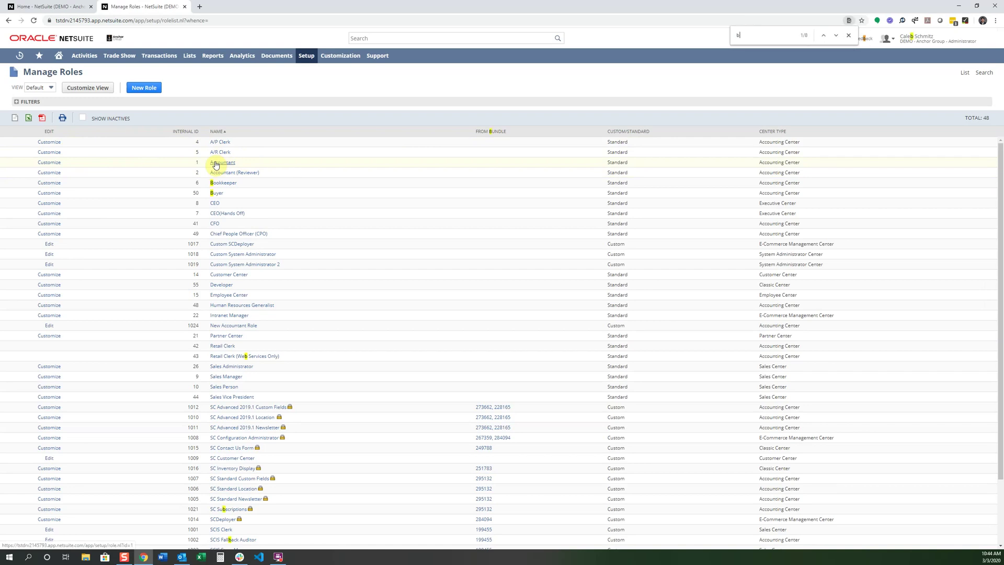
pyautogui.press('BackSpace')
pyautogui.press('BackSpace')
pyautogui.press('BackSpace')
pyautogui.write('new ac')
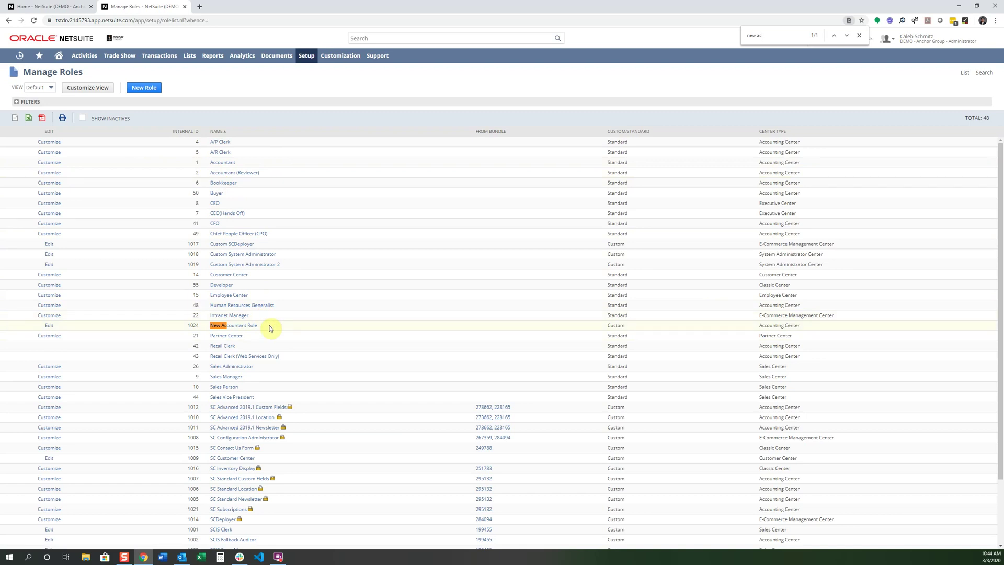
pyautogui.moveTo(208, 162); pyautogui.dragTo(254, 164)
pyautogui.moveTo(270, 327); pyautogui.dragTo(204, 329)
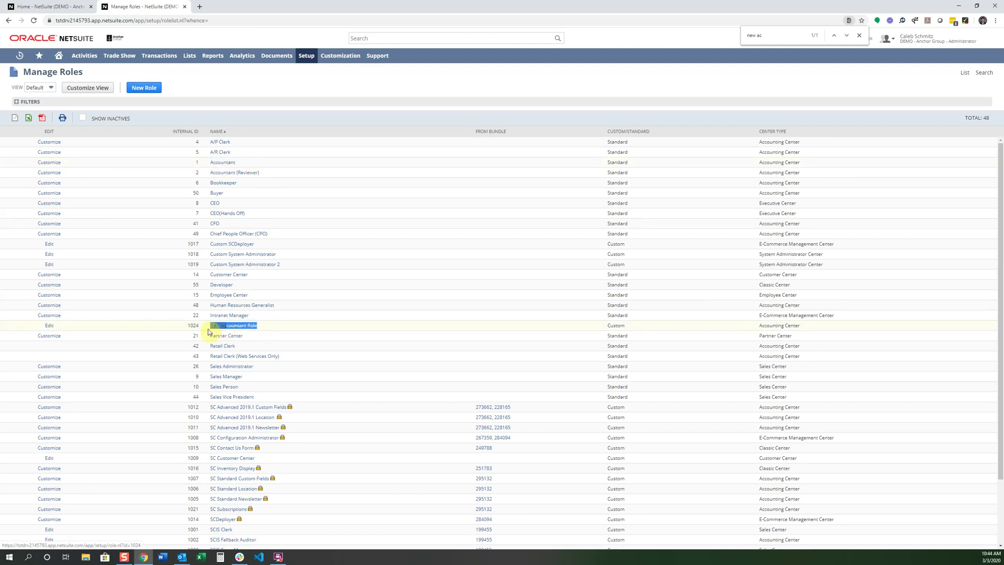
pyautogui.click(267, 327)
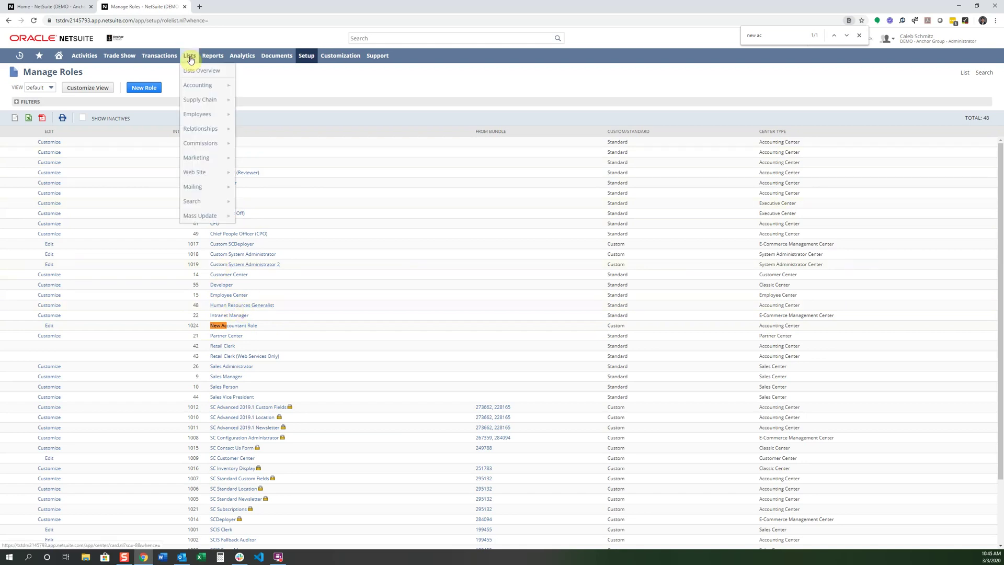
# Step: Open the employee list, edit the employee, and enable Give Access on the Access subtab
pyautogui.middleClick(258, 115)
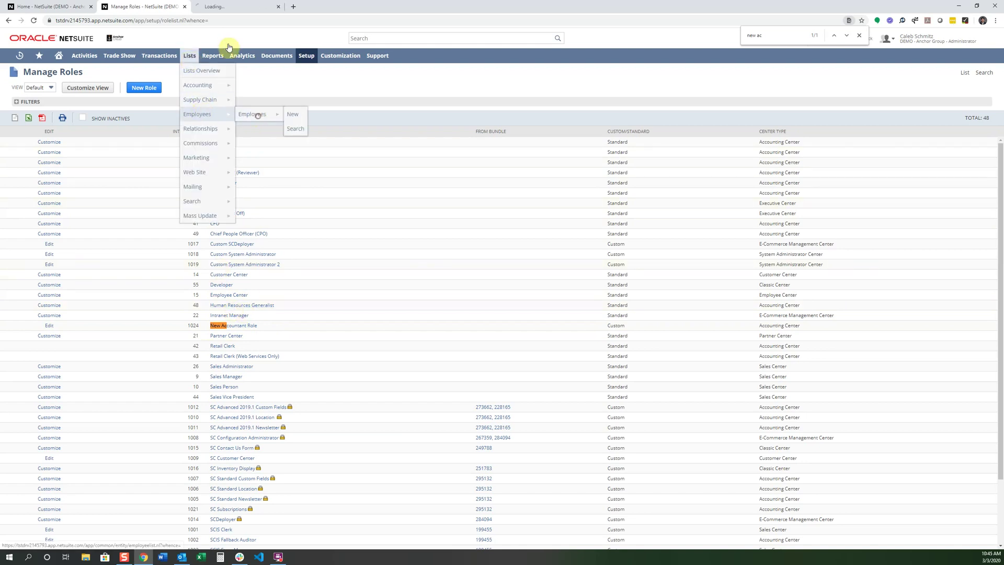
pyautogui.click(232, 7)
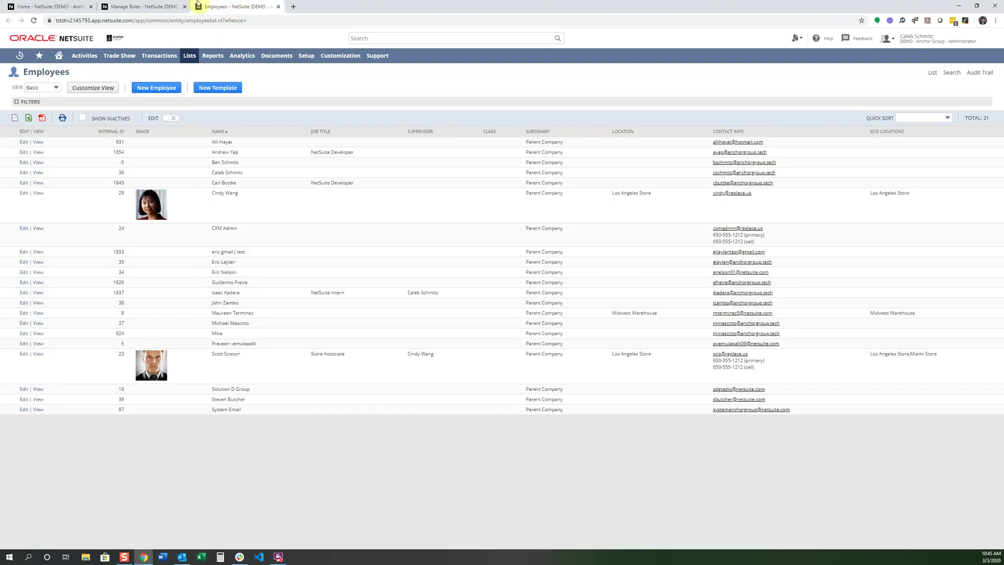
pyautogui.click(24, 194)
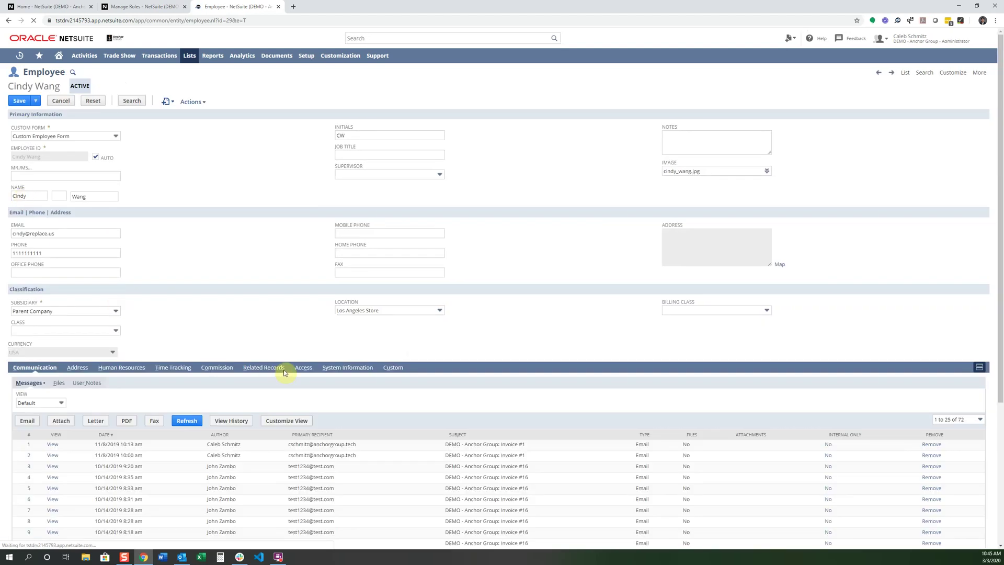
pyautogui.click(304, 369)
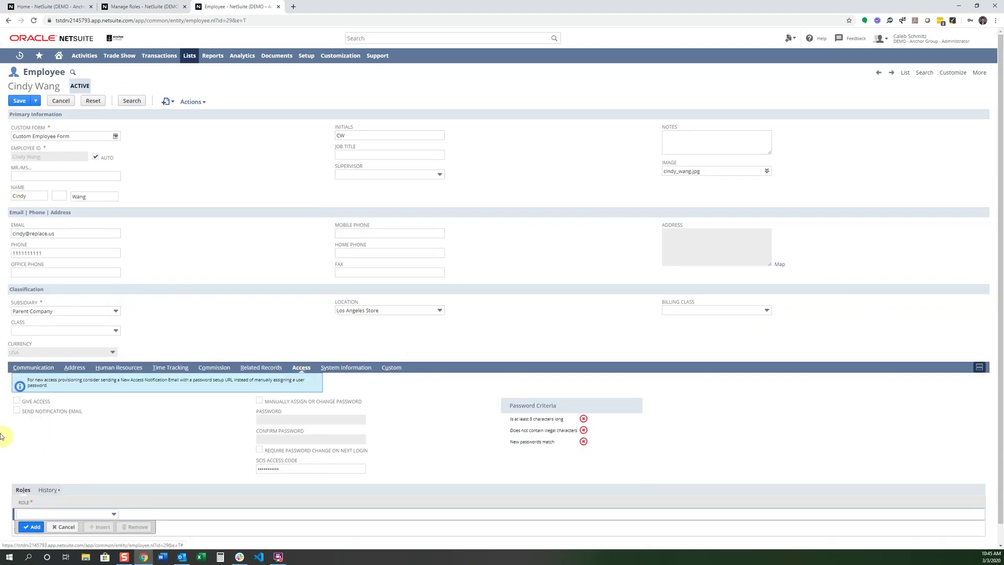
pyautogui.click(17, 401)
pyautogui.scroll(-1, 79, 473)
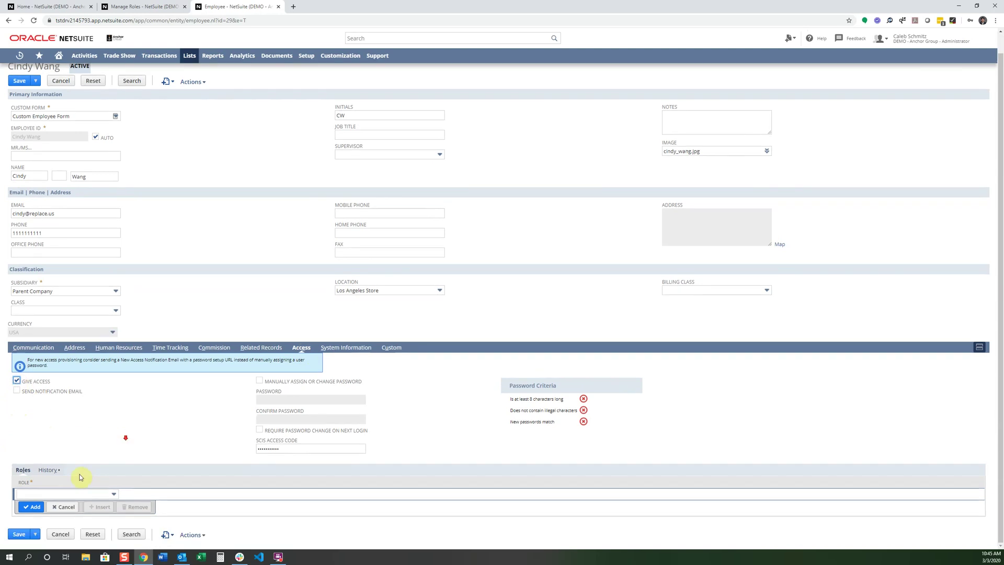
# Step: Add New Accountant Role, A/R Clerk and Bookkeeper to the employee's roles
pyautogui.click(112, 494)
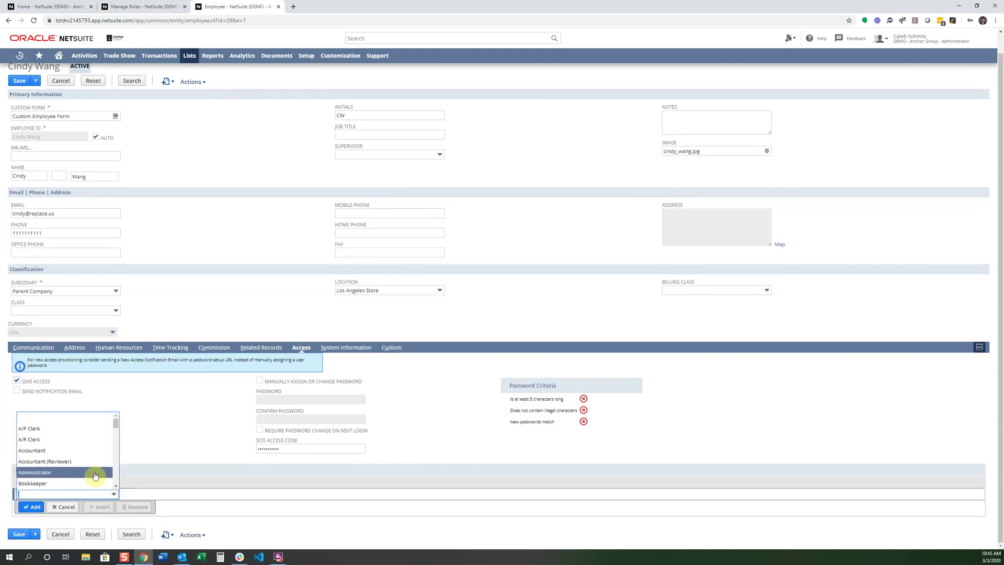
pyautogui.write('new')
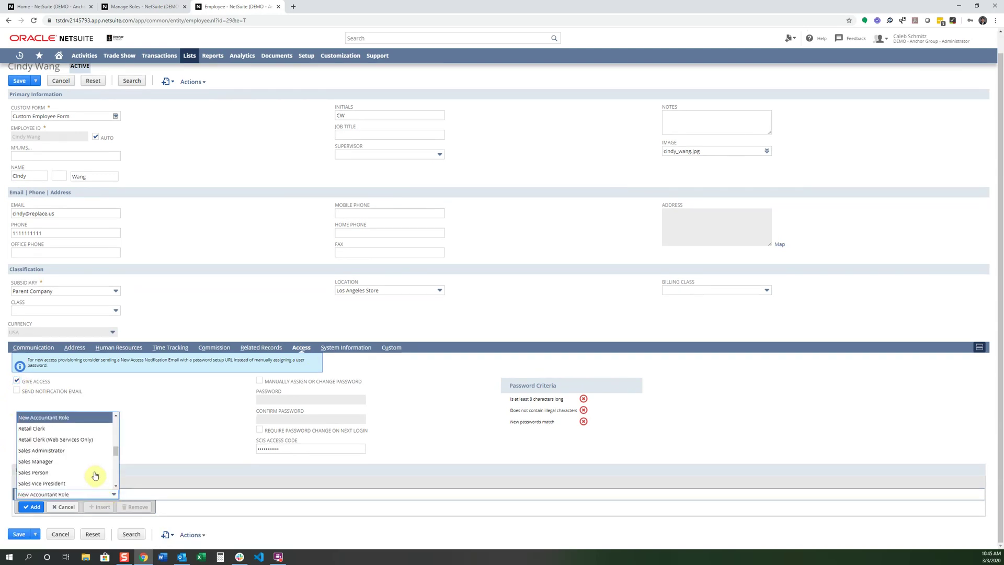
pyautogui.click(90, 417)
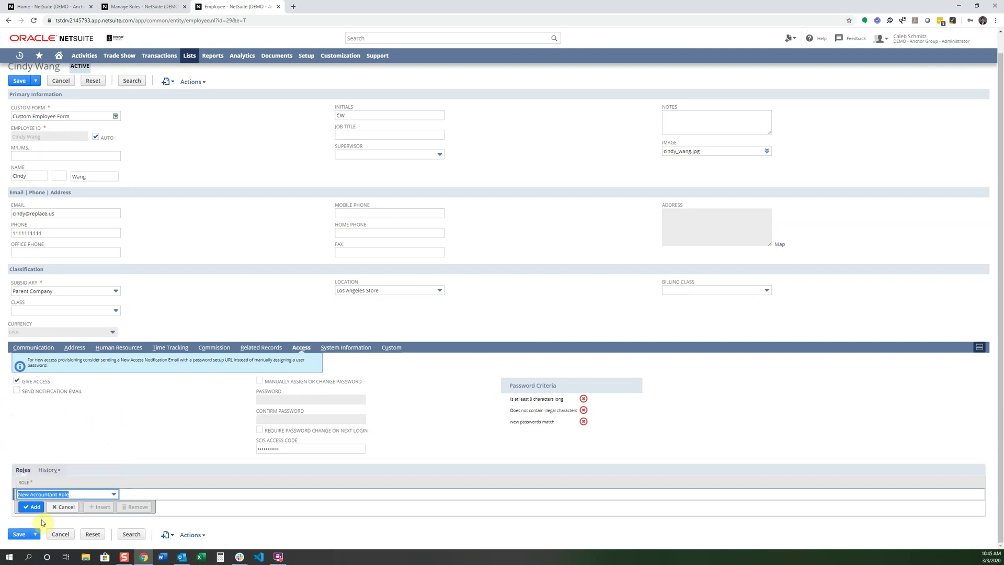
pyautogui.click(31, 507)
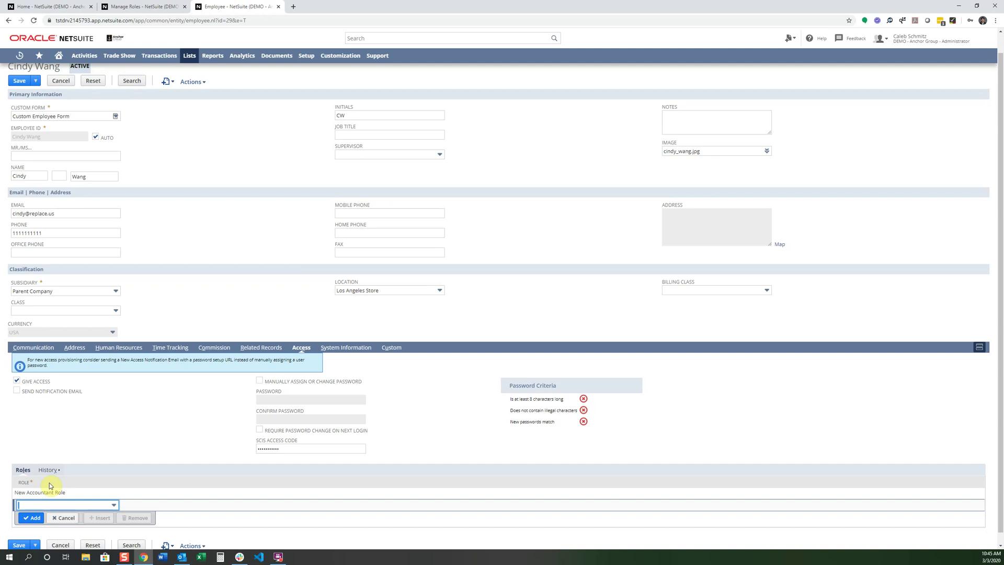
pyautogui.click(114, 506)
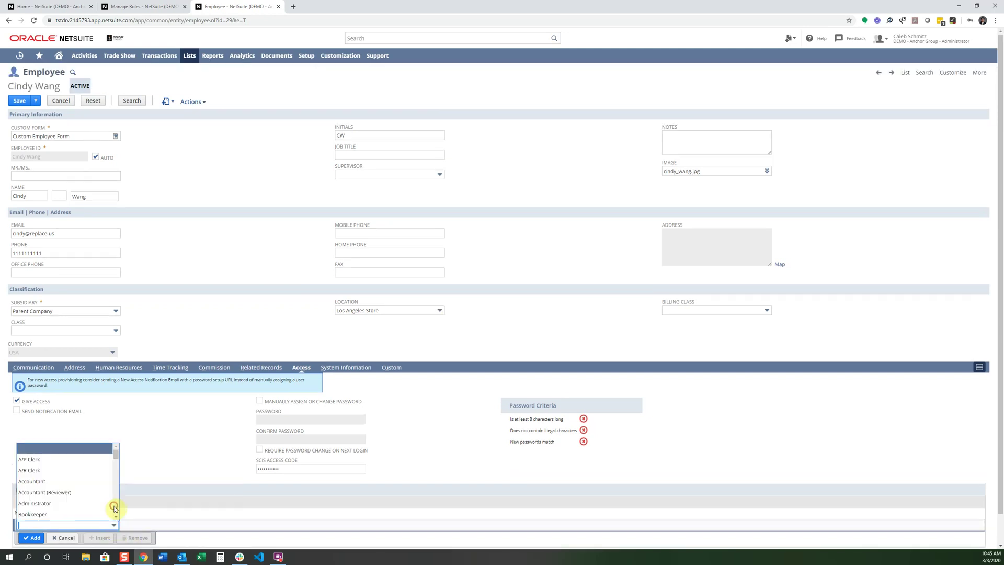
pyautogui.click(34, 471)
pyautogui.click(32, 538)
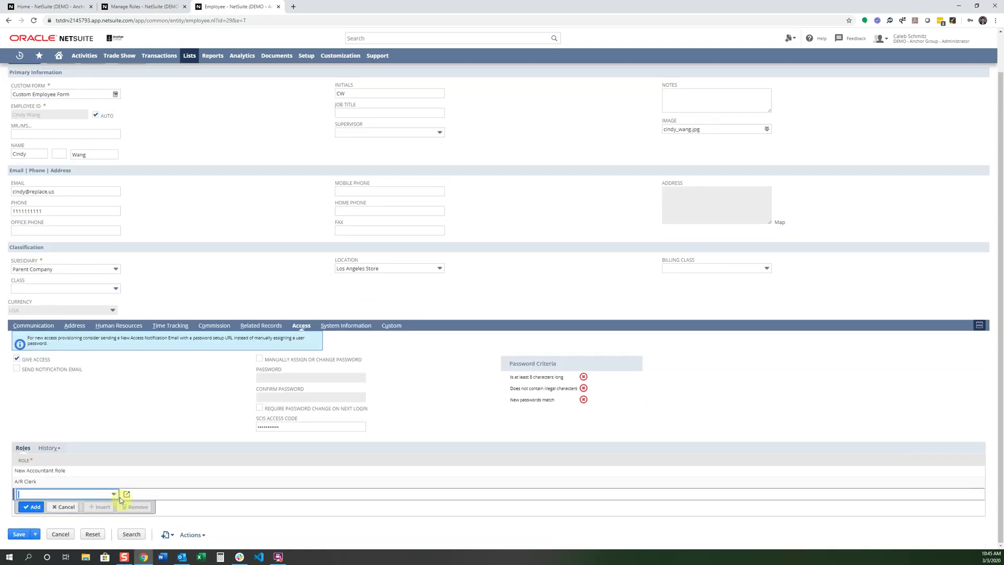
pyautogui.click(114, 494)
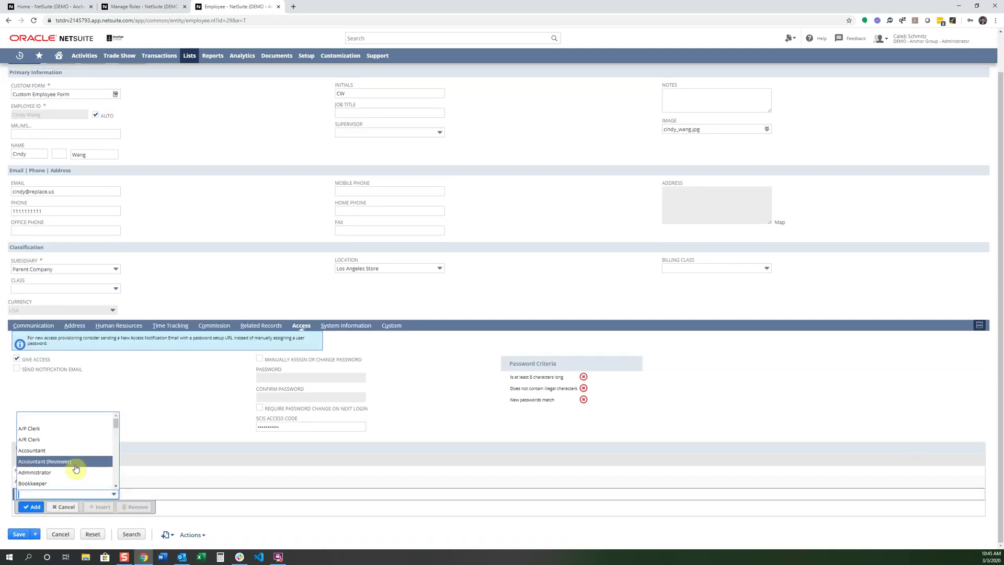
pyautogui.click(57, 483)
pyautogui.click(32, 507)
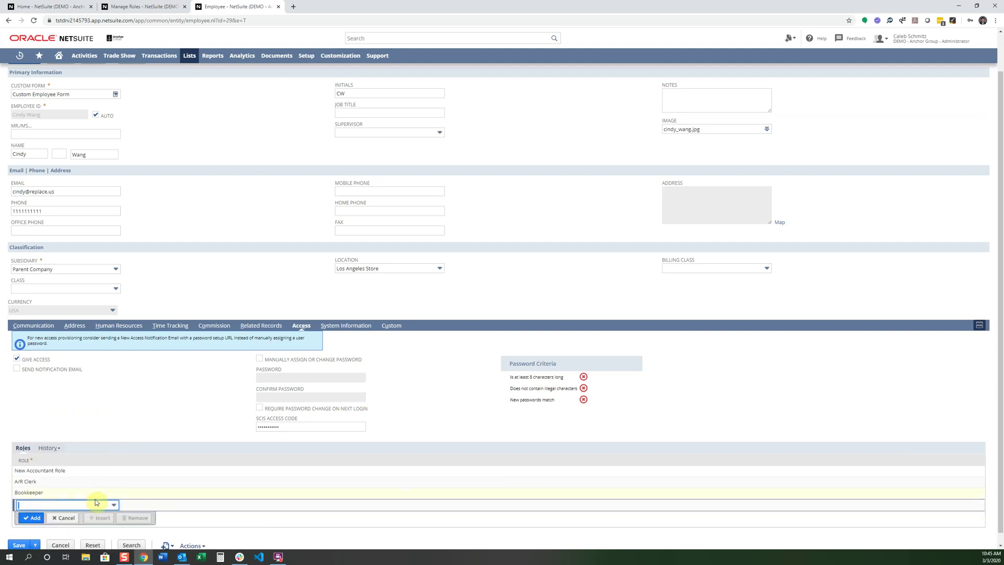
# Step: Choose Chief People Officer (CPO) as a fourth role and save the employee
pyautogui.click(95, 502)
pyautogui.scroll(-2, 63, 487)
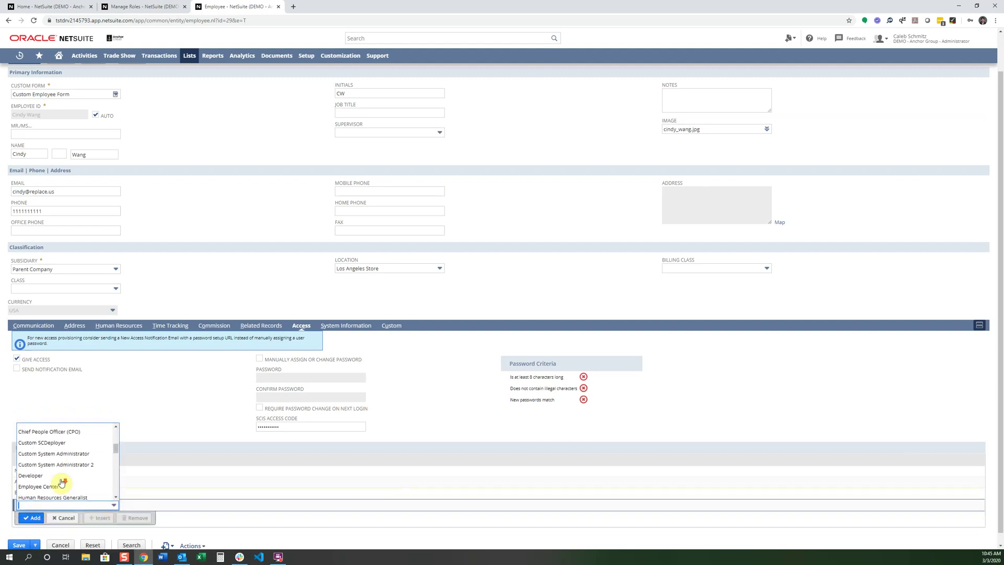
pyautogui.scroll(1, 70, 472)
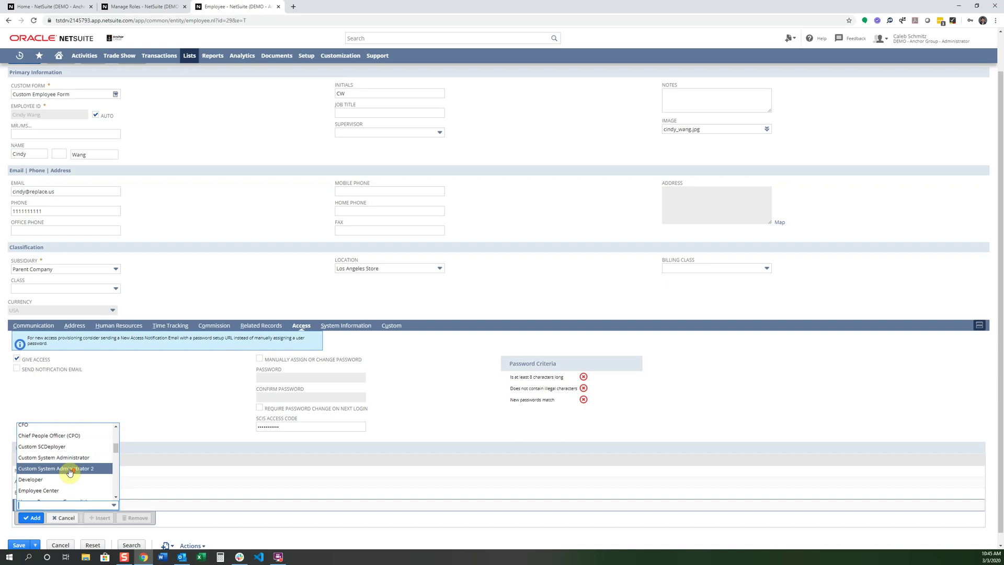
pyautogui.scroll(3, 70, 472)
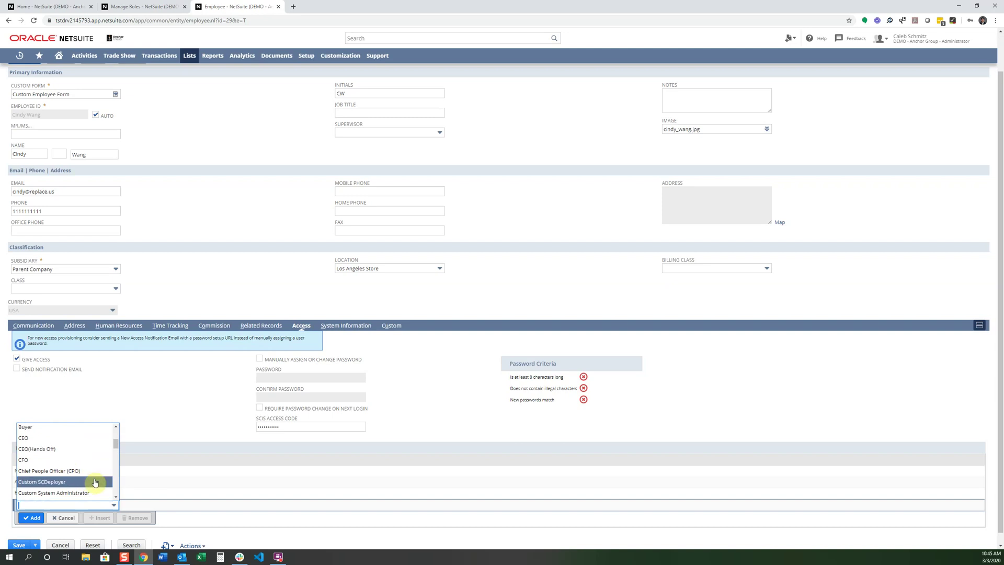
pyautogui.click(65, 471)
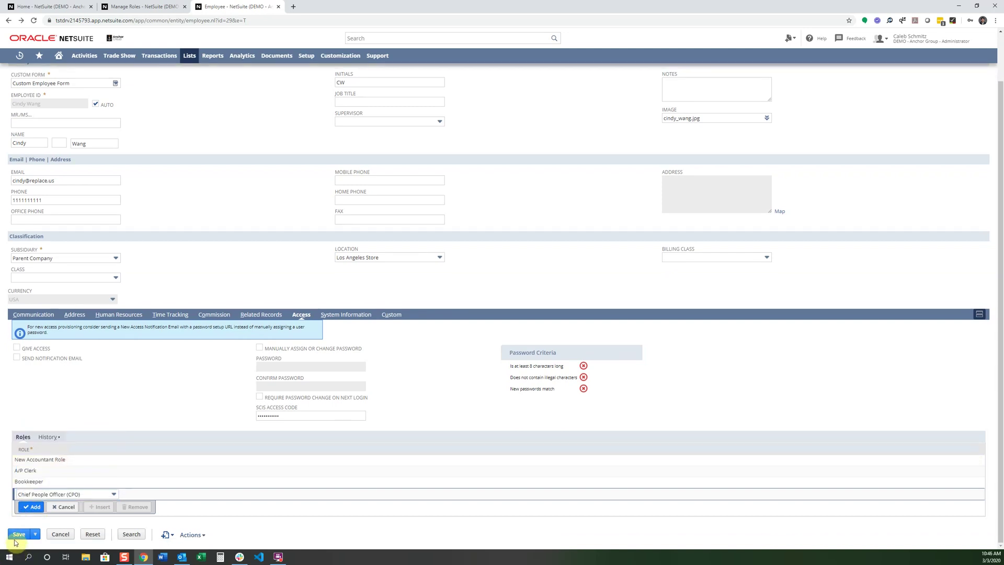
pyautogui.click(16, 535)
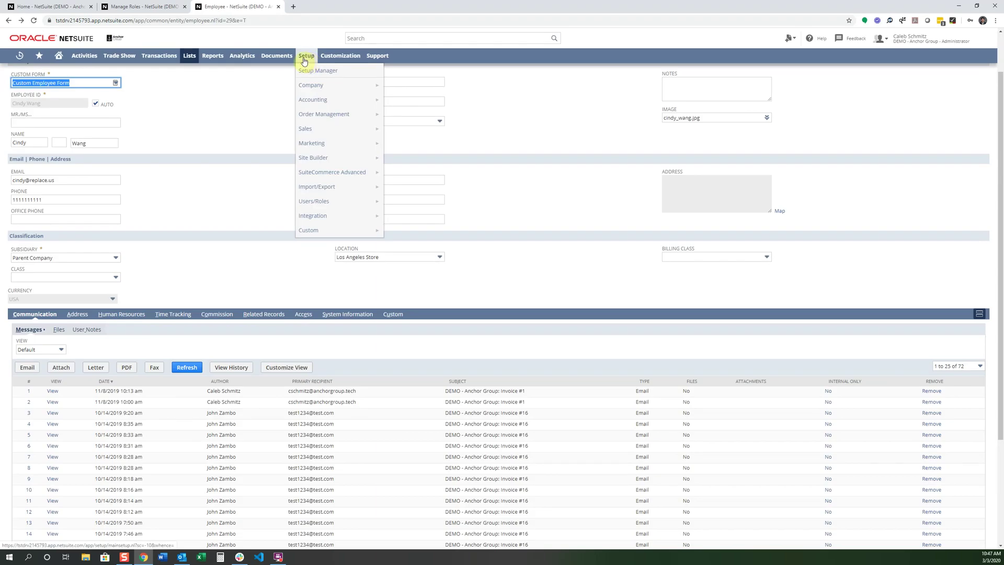
# Step: Open Manage Users (45 users) in a new tab, then bring up Setup > Users/Roles
pyautogui.moveTo(318, 202)
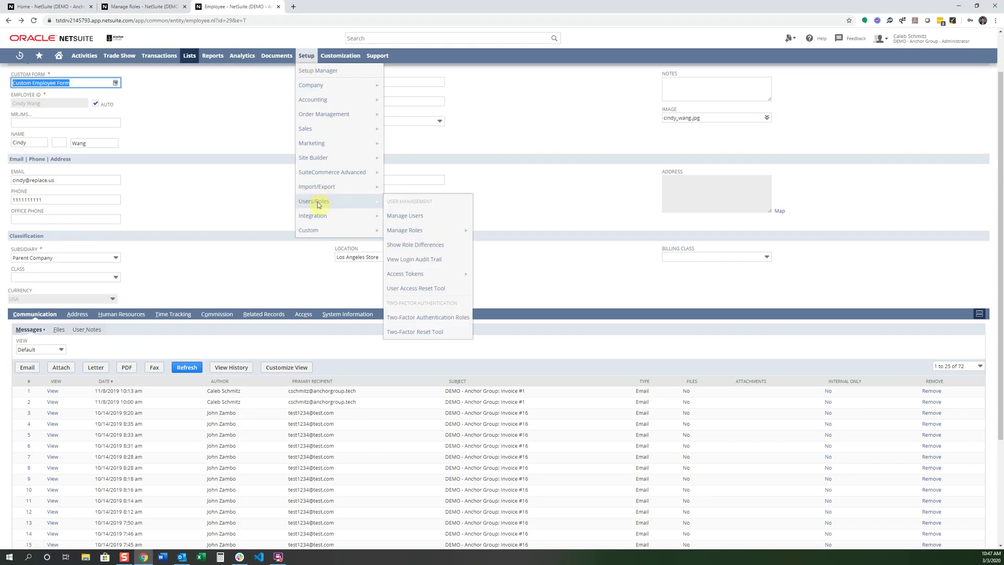
pyautogui.middleClick(437, 216)
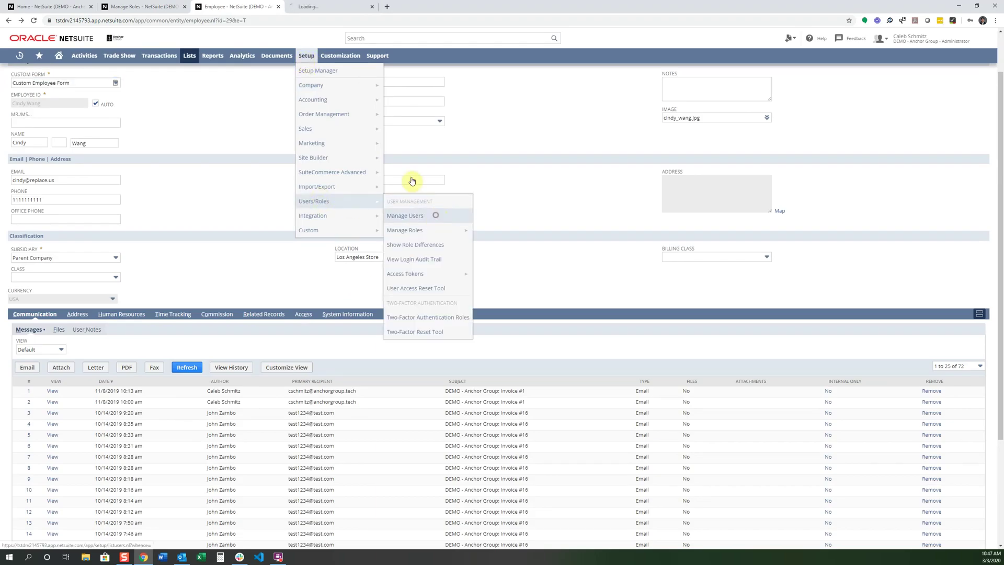
pyautogui.click(330, 7)
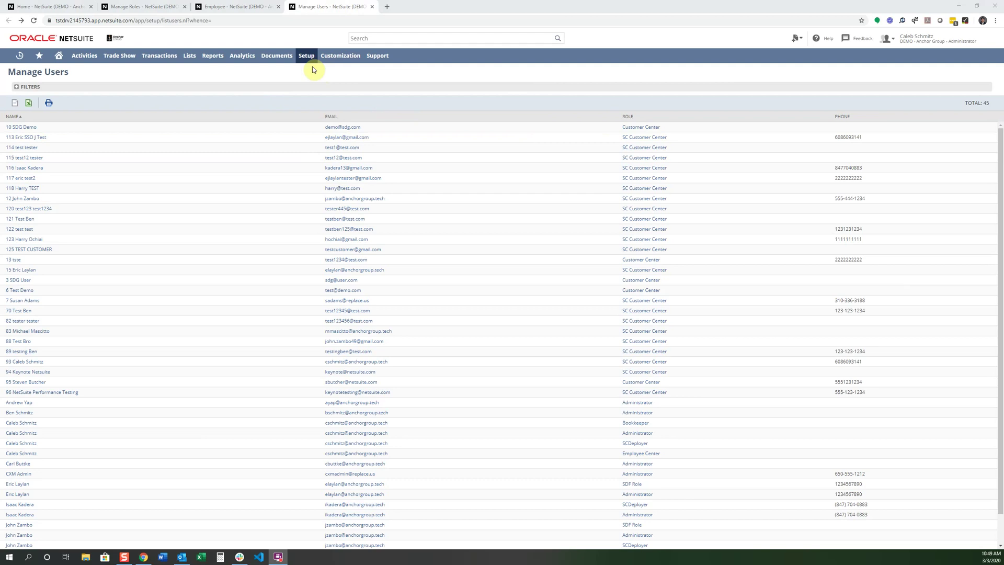
pyautogui.moveTo(312, 62)
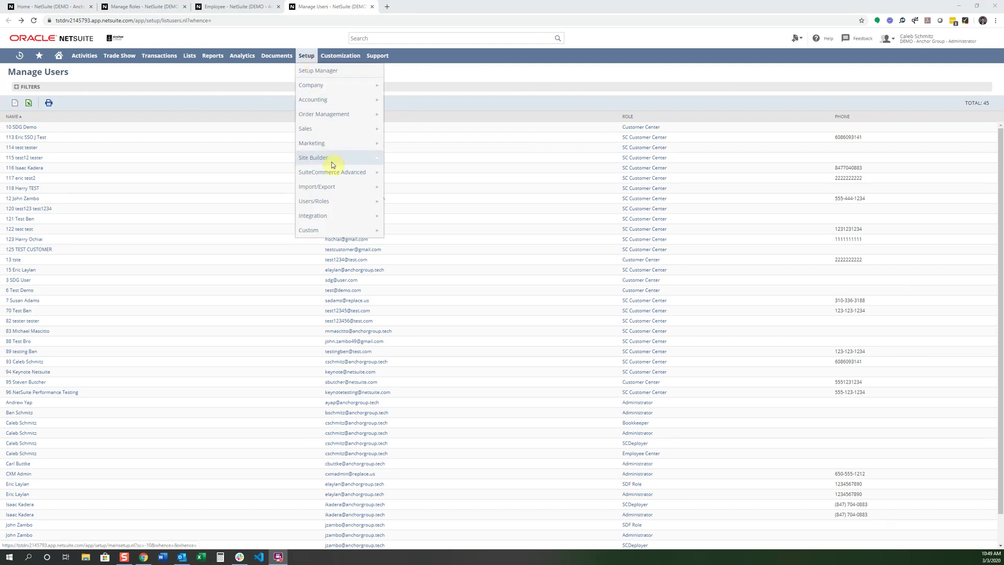
pyautogui.moveTo(326, 202)
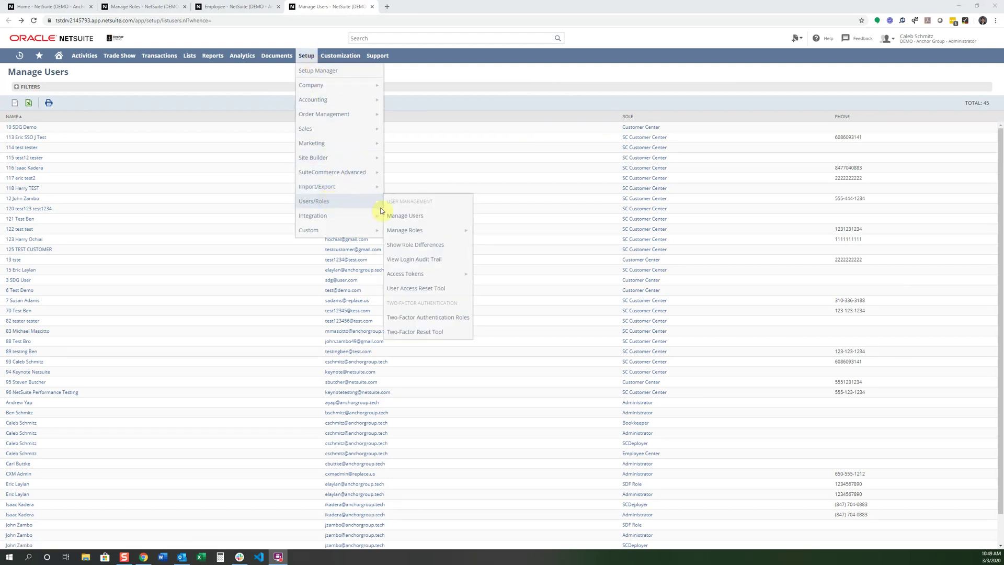
# Step: Run the Login Audit Trail search filtered to the one chosen employee user
pyautogui.click(426, 260)
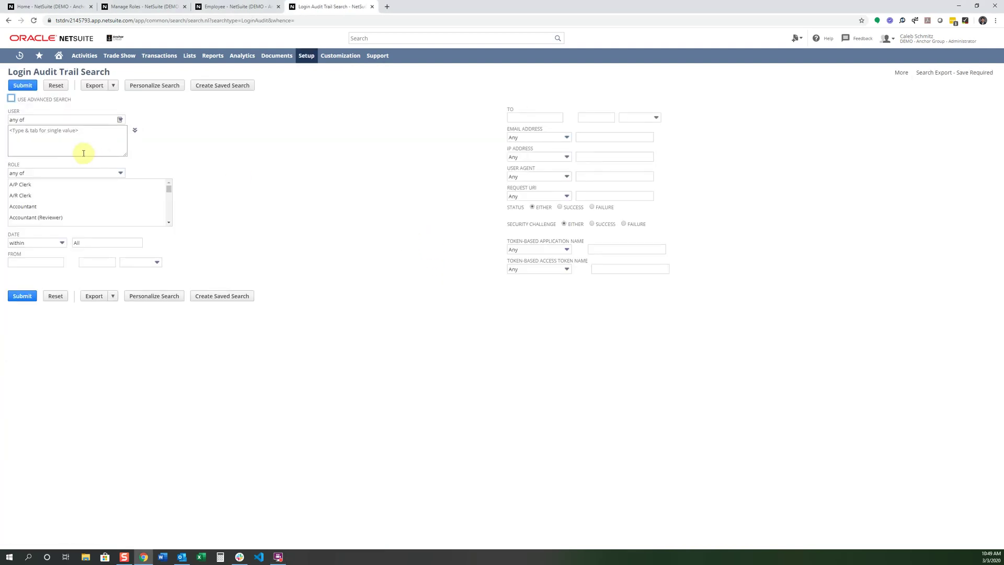
pyautogui.click(80, 137)
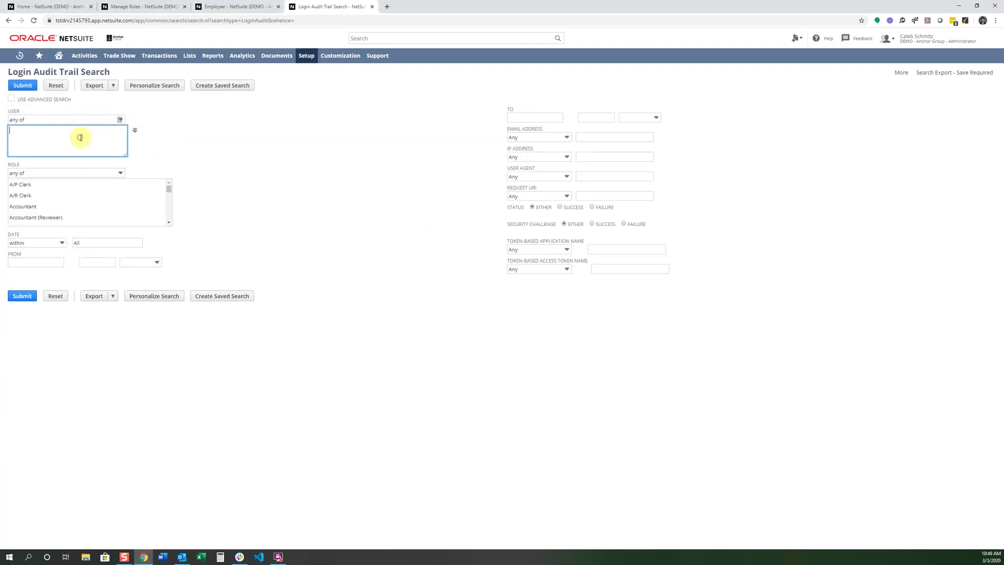
pyautogui.click(135, 131)
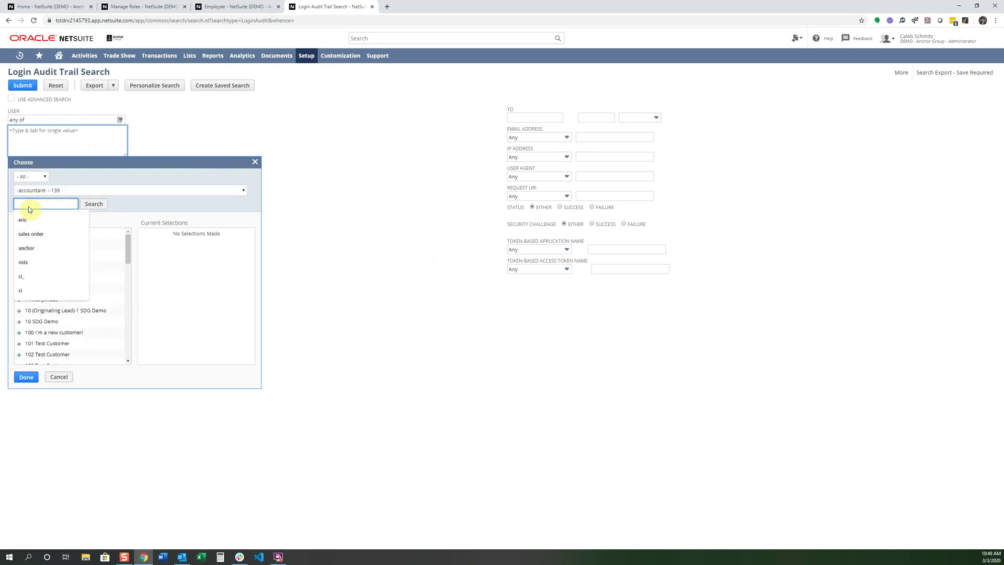
pyautogui.click(41, 202)
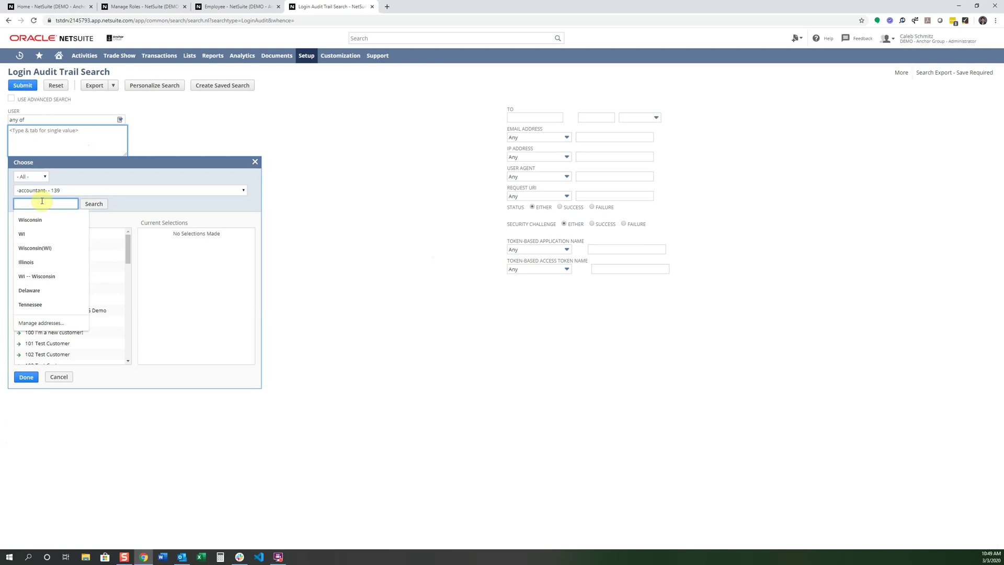
pyautogui.write('caleb')
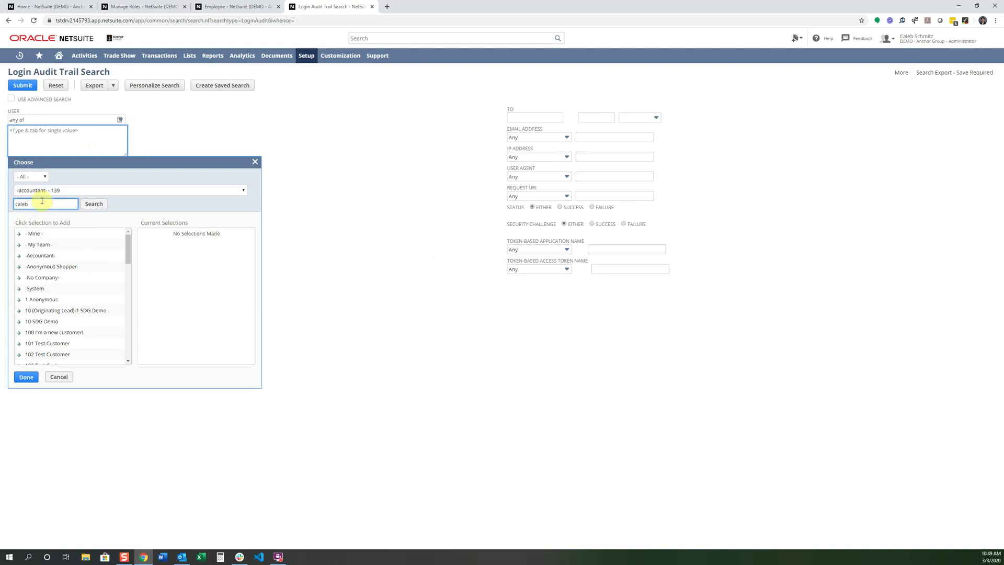
pyautogui.click(94, 204)
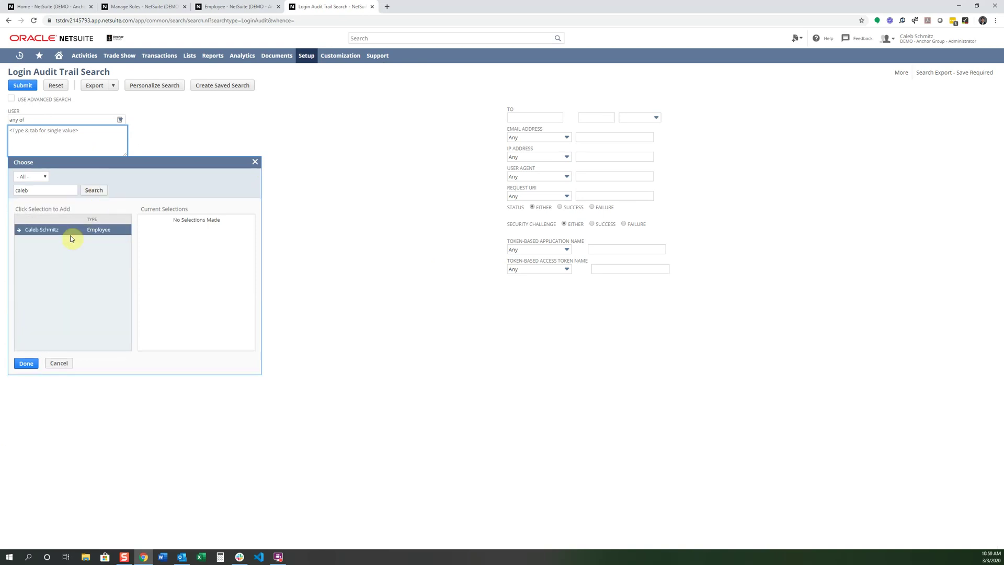
pyautogui.click(41, 230)
pyautogui.click(25, 364)
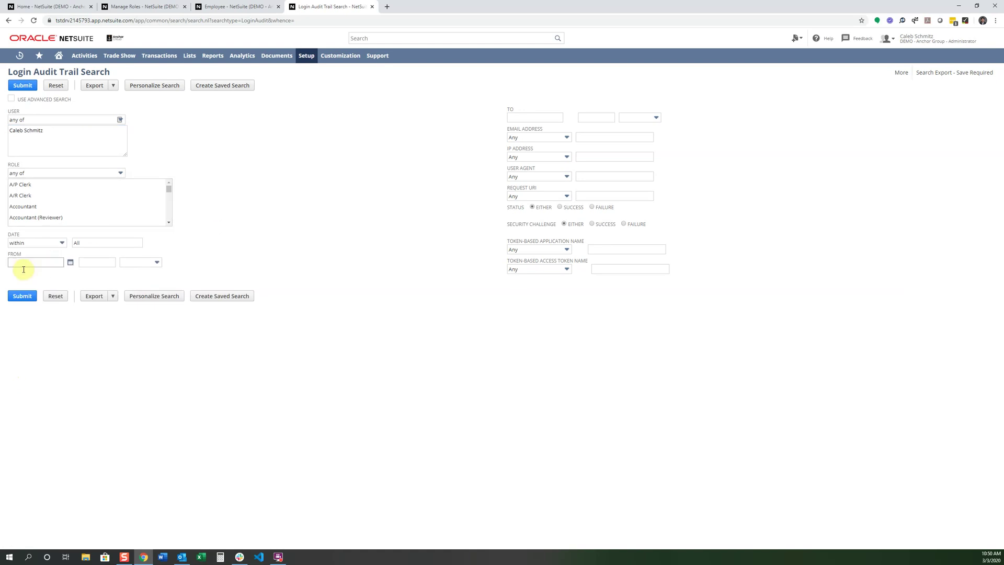
pyautogui.click(23, 297)
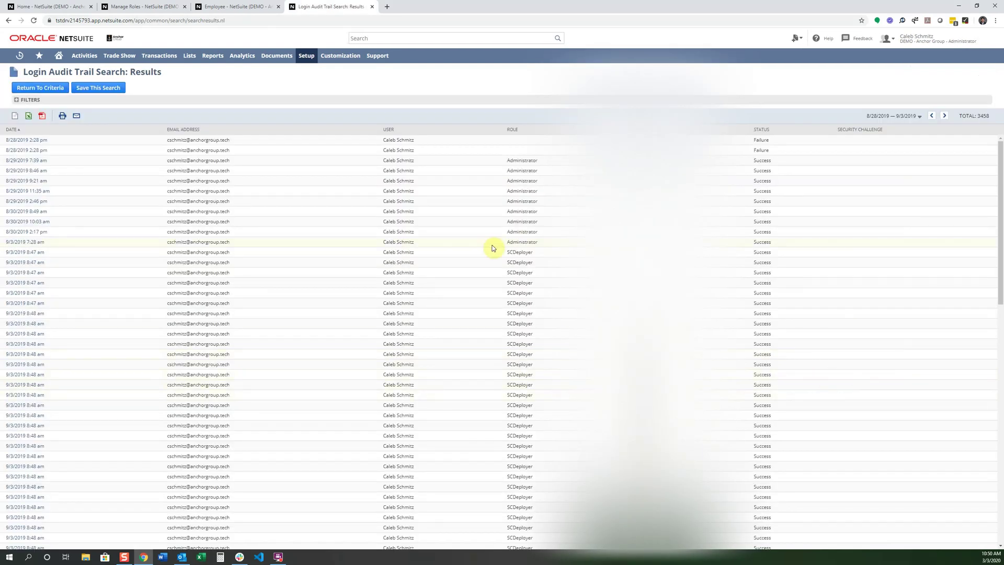
# Step: Sort the login audit by date newest first, then review logins back to 1/29/2020, including failed attempts
pyautogui.click(19, 130)
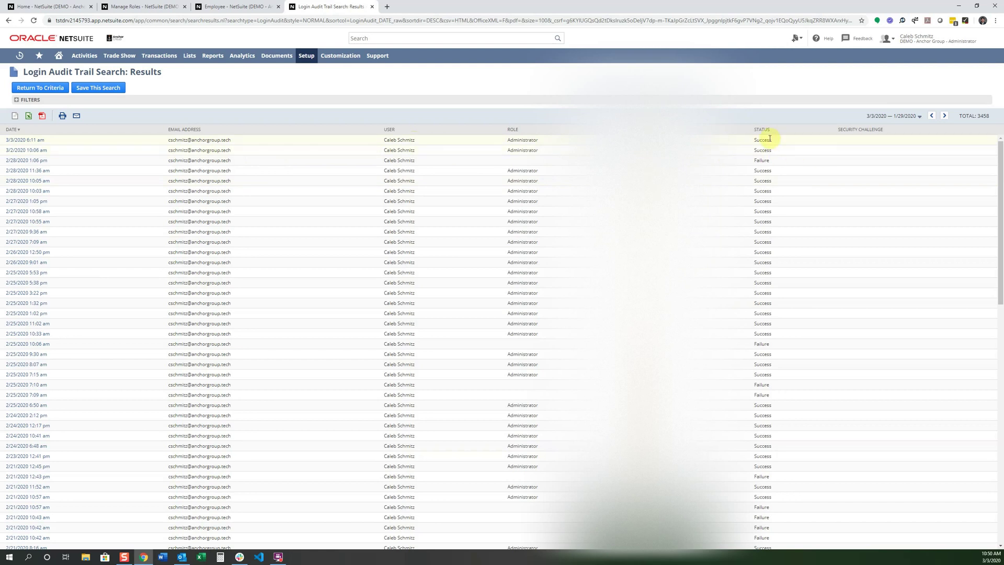
pyautogui.scroll(-10, 770, 139)
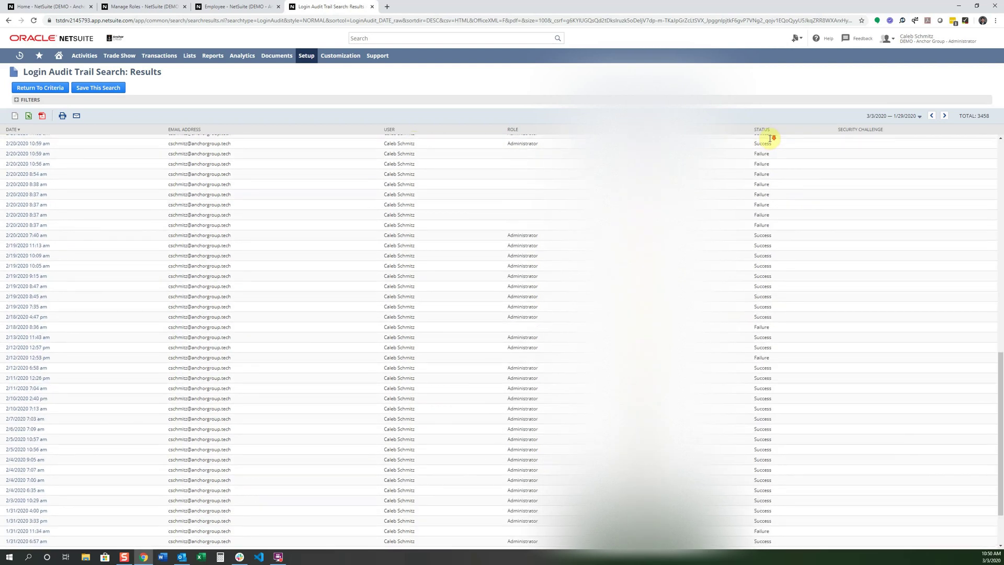
pyautogui.scroll(-1, 770, 140)
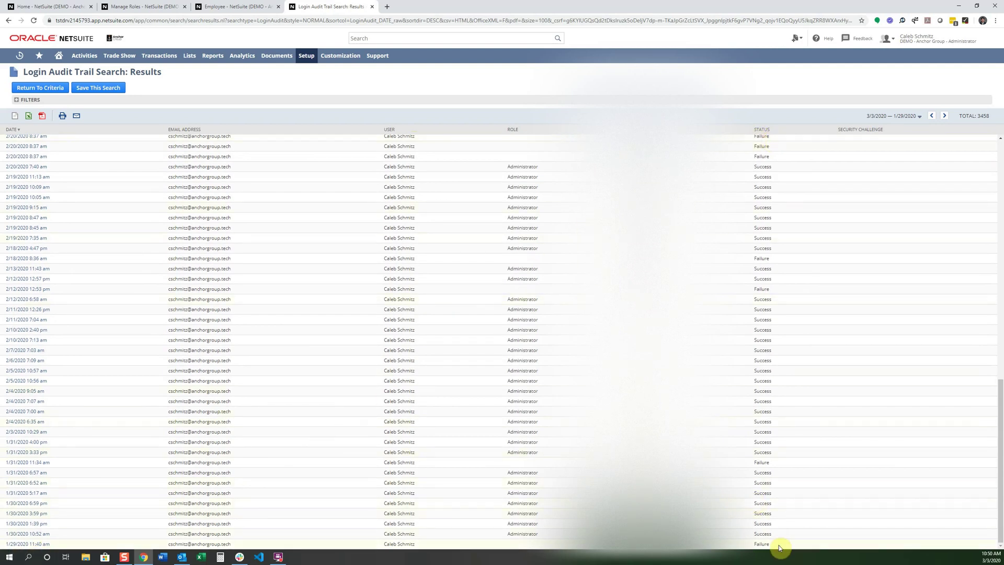
pyautogui.doubleClick(760, 545)
pyautogui.scroll(7, 426, 472)
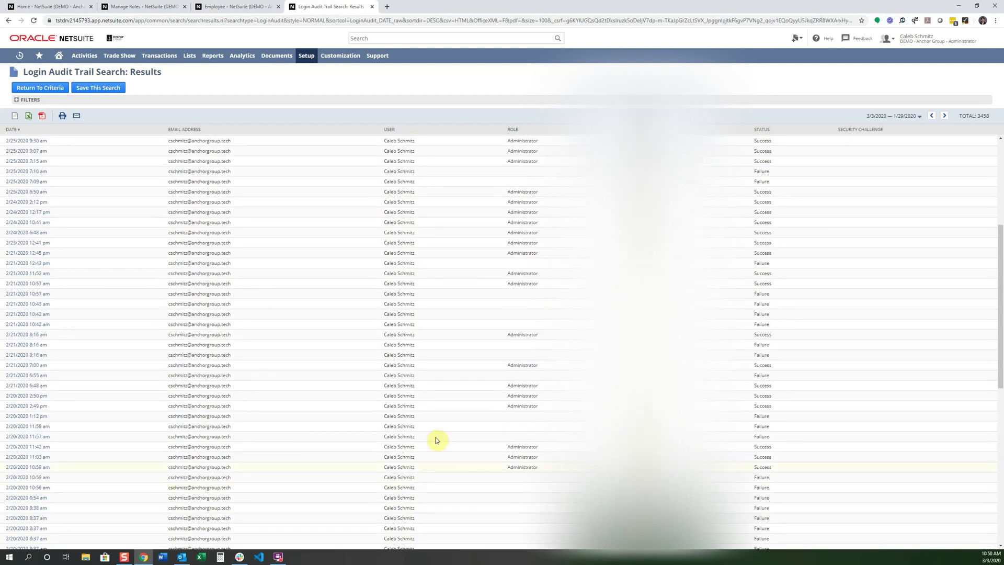
pyautogui.scroll(4, 448, 422)
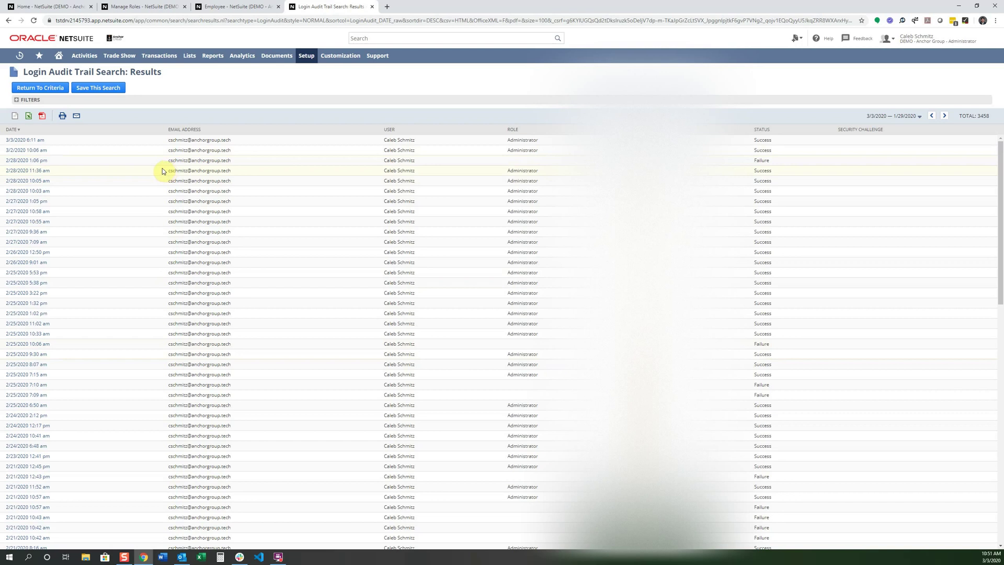
# Step: In Show Role Differences, compare base role Engineer against A/P Clerk and display the report
pyautogui.moveTo(306, 56)
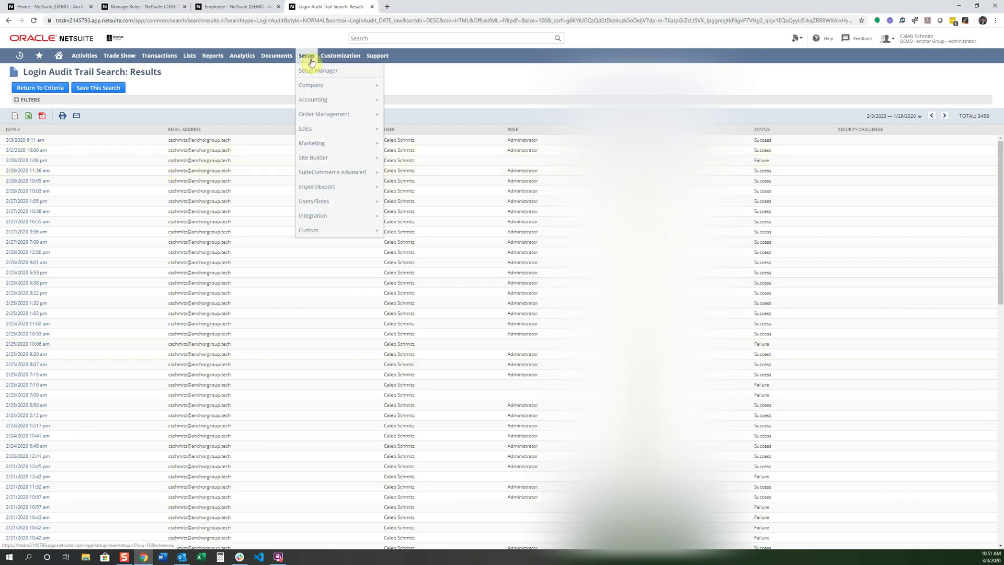
pyautogui.moveTo(337, 204)
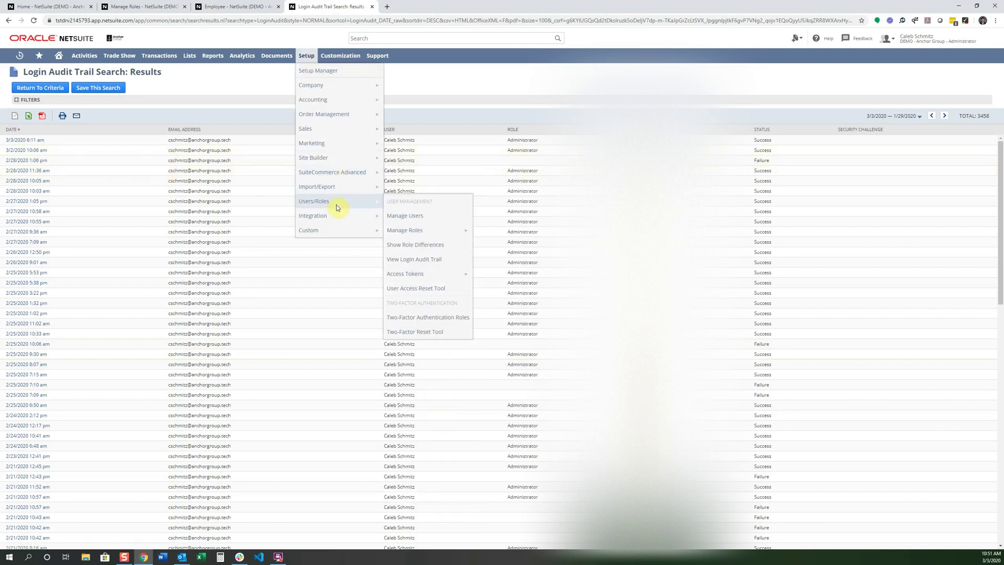
pyautogui.click(430, 247)
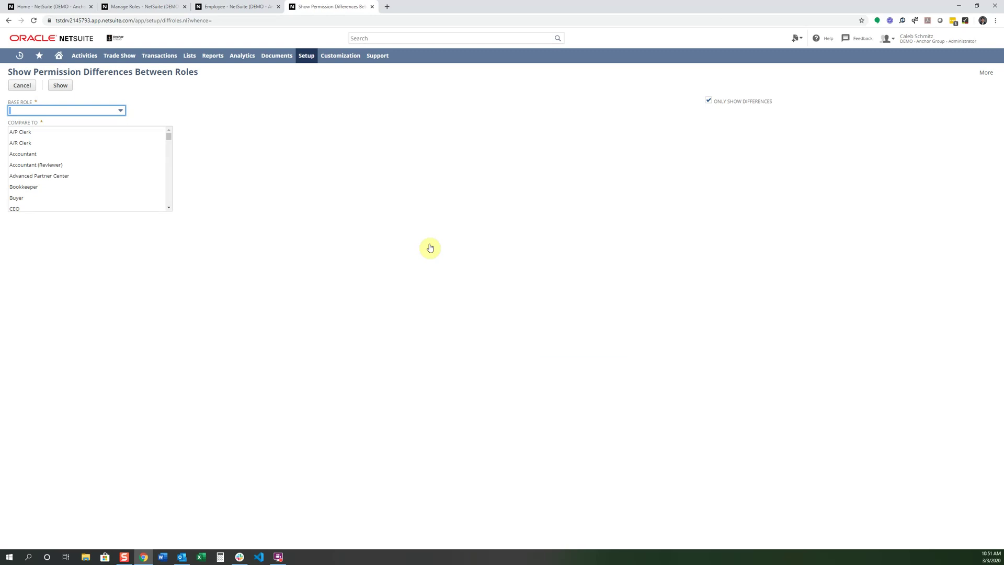
pyautogui.click(29, 135)
pyautogui.click(56, 111)
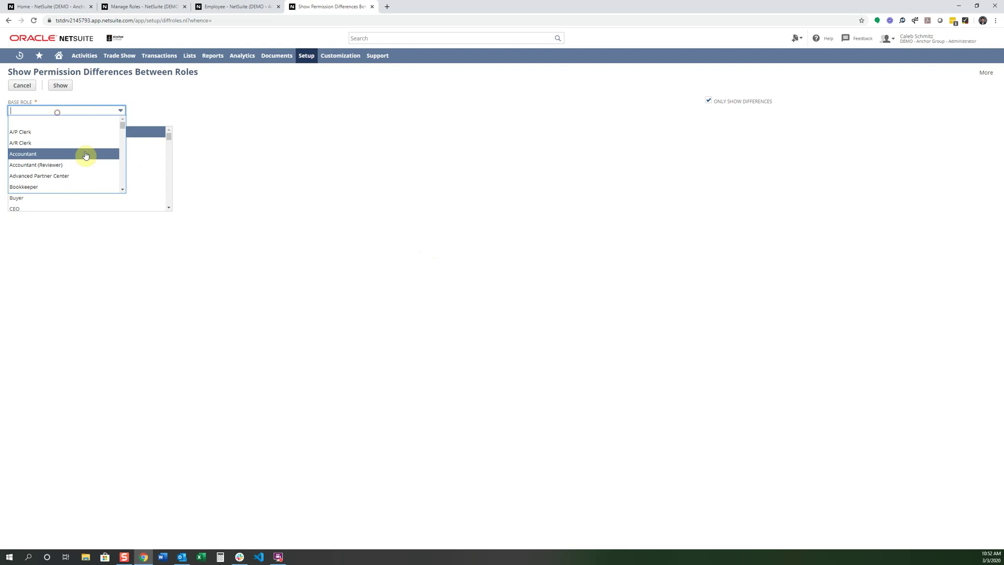
pyautogui.scroll(-2, 73, 157)
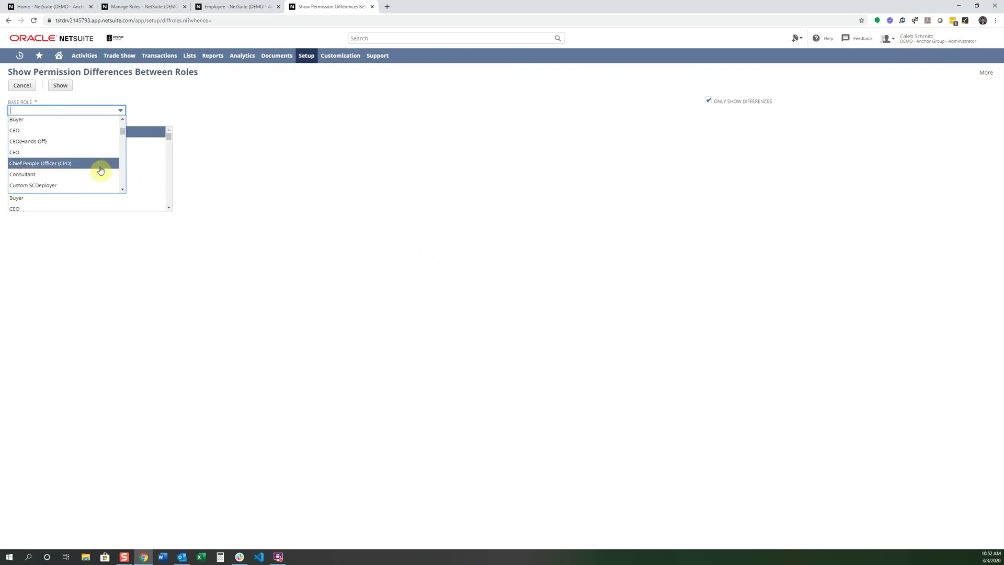
pyautogui.scroll(-2, 65, 175)
pyautogui.click(87, 173)
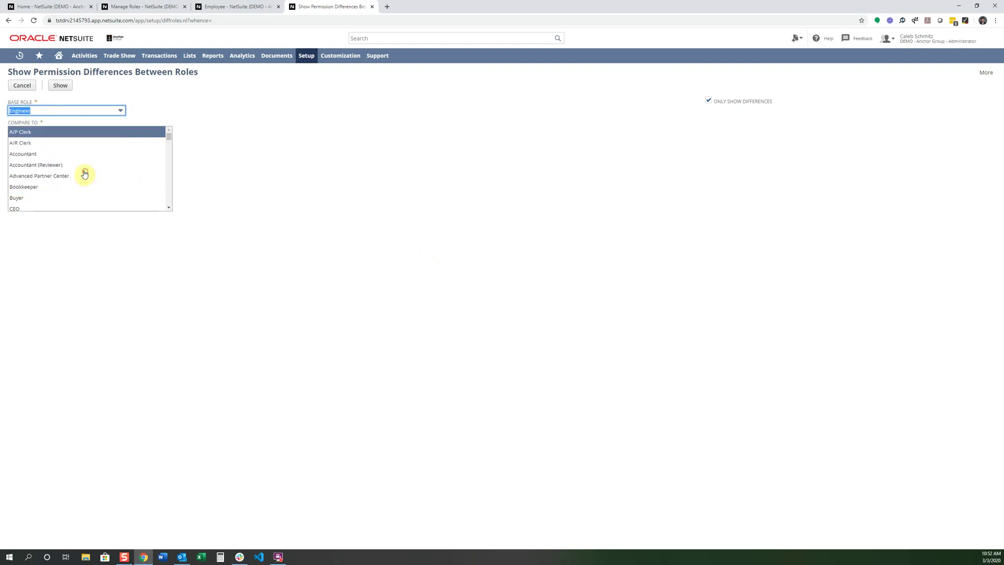
pyautogui.click(59, 86)
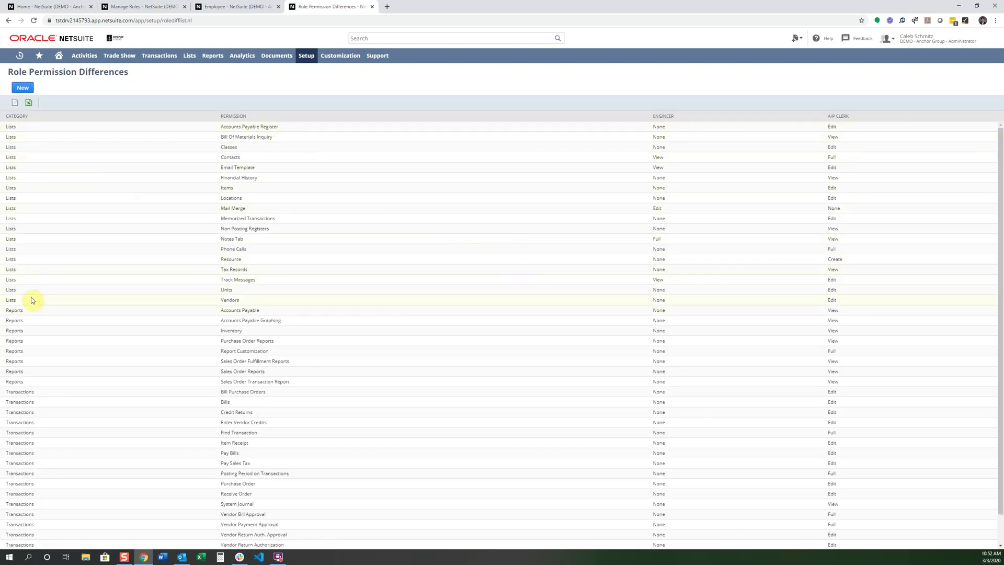
pyautogui.moveTo(195, 60)
pyautogui.moveTo(646, 115); pyautogui.dragTo(684, 119)
pyautogui.click(694, 129)
pyautogui.moveTo(646, 128); pyautogui.dragTo(691, 129)
pyautogui.moveTo(825, 128); pyautogui.dragTo(837, 130)
pyautogui.click(428, 79)
pyautogui.moveTo(310, 62)
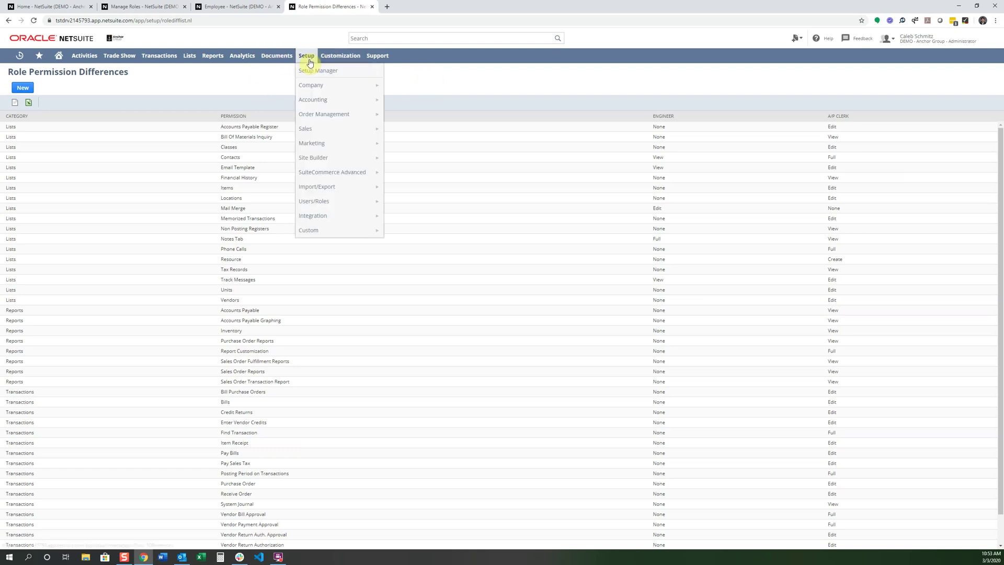
pyautogui.moveTo(322, 201)
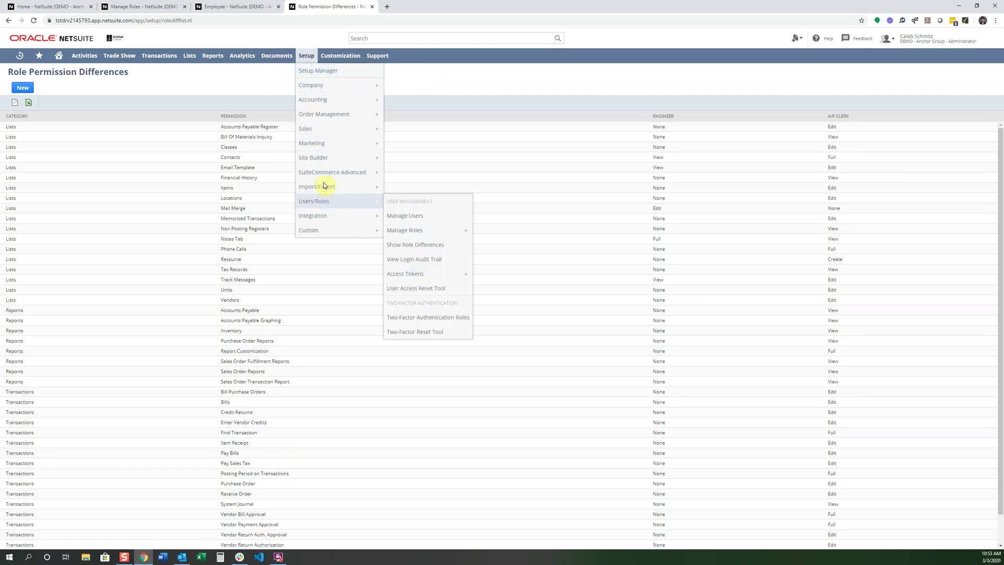